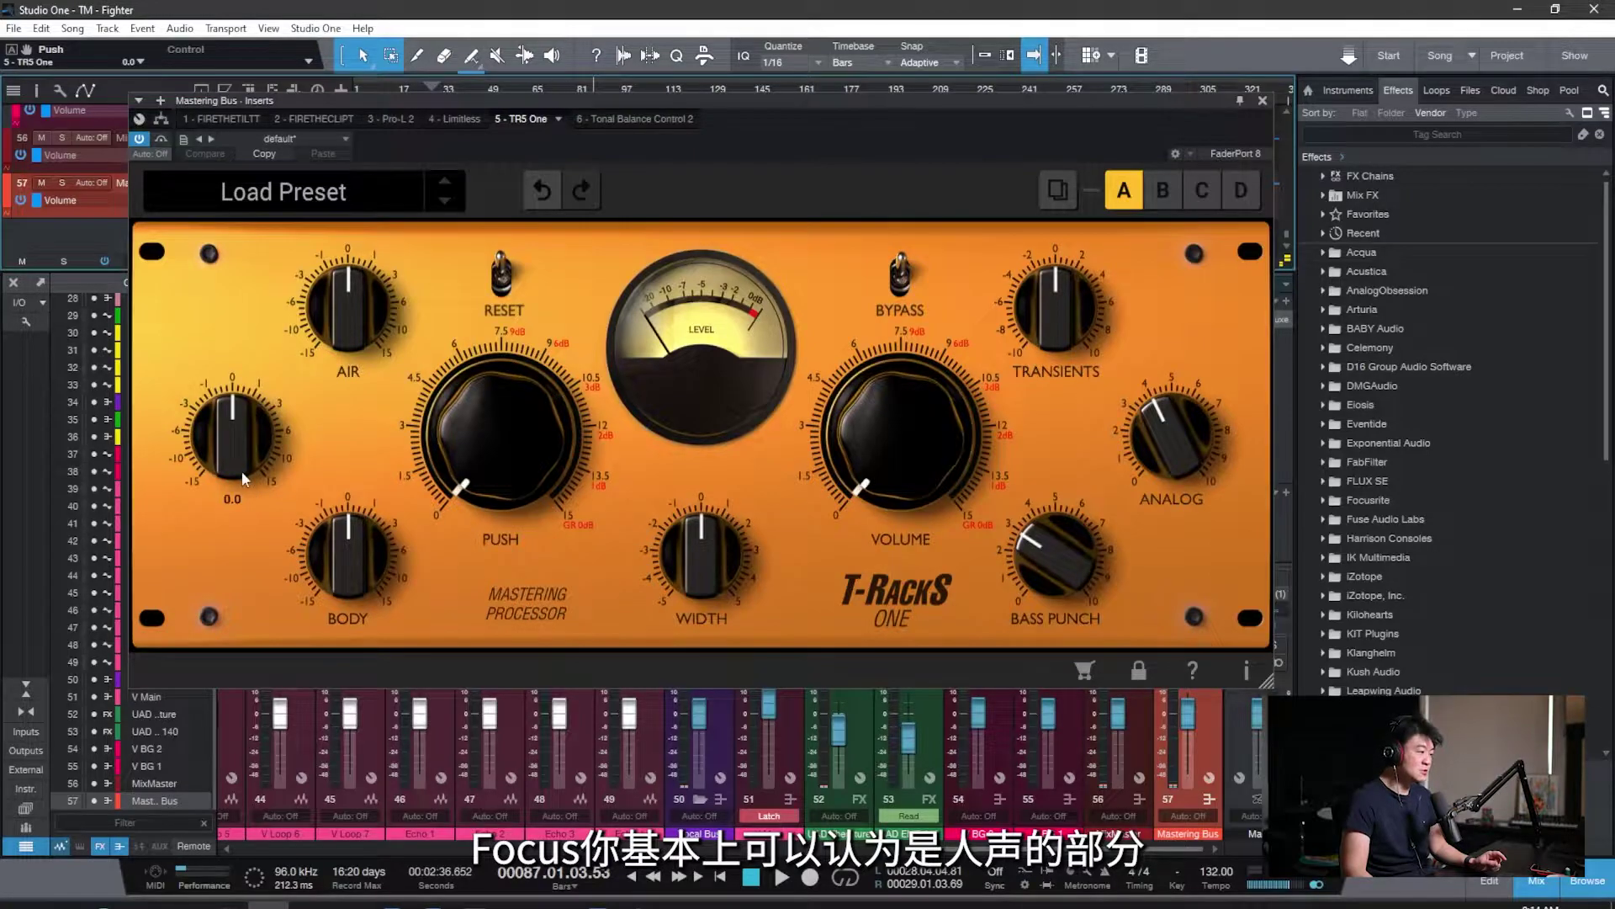
{"action": "mouse_move", "coordinate": [347, 627]}
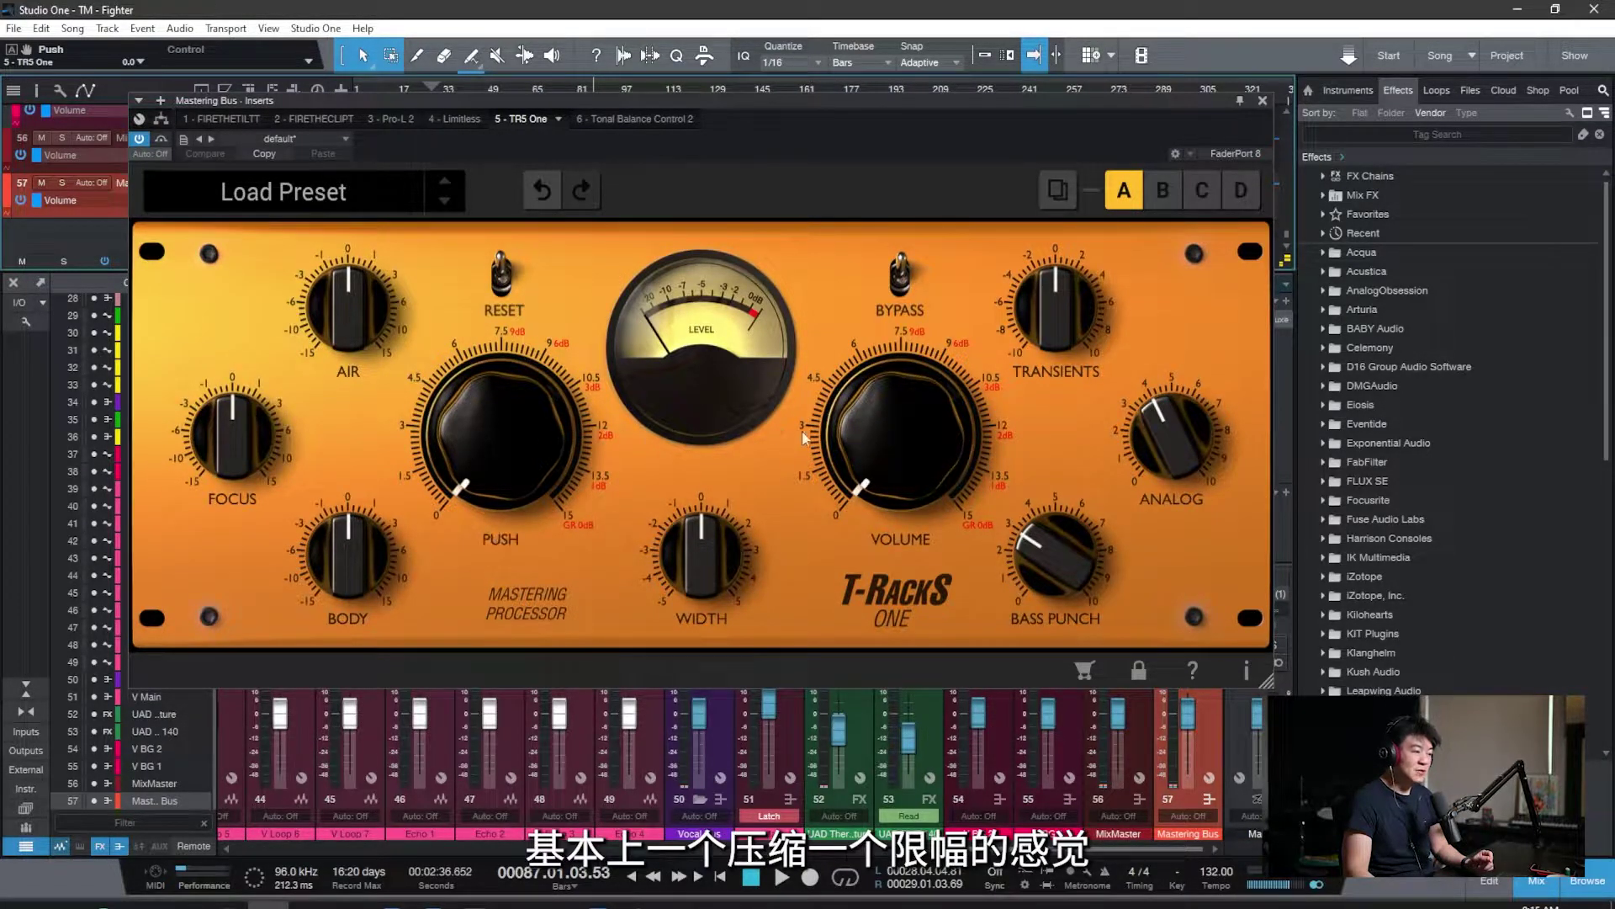
{"action": "mouse_move", "coordinate": [1077, 370]}
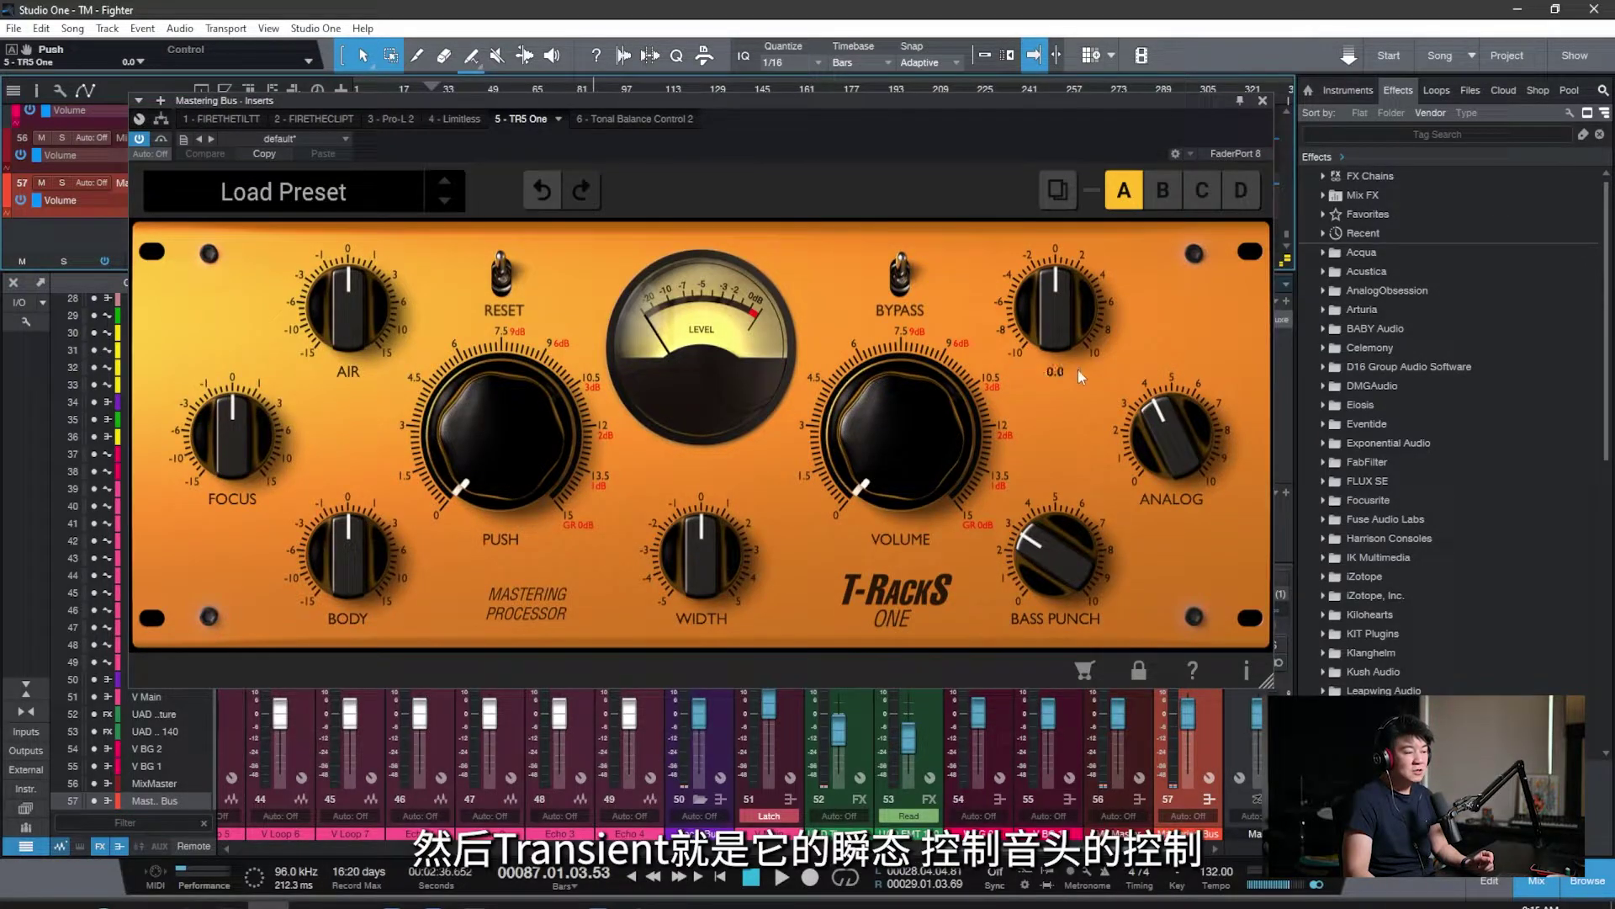
{"action": "mouse_move", "coordinate": [1098, 318]}
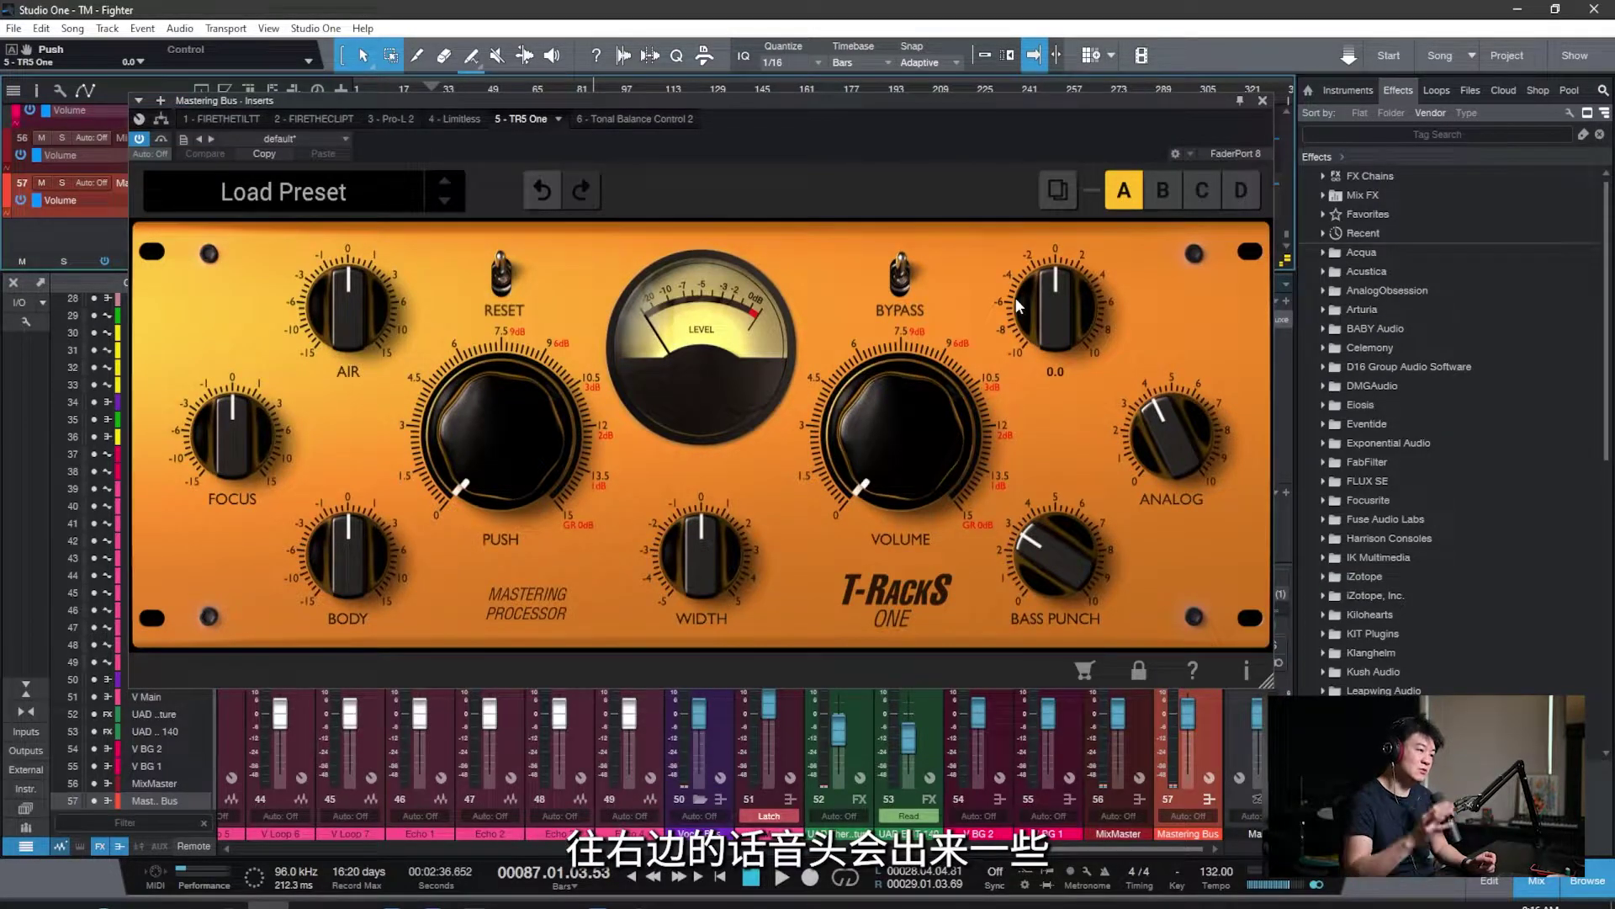
{"action": "mouse_move", "coordinate": [1148, 425]}
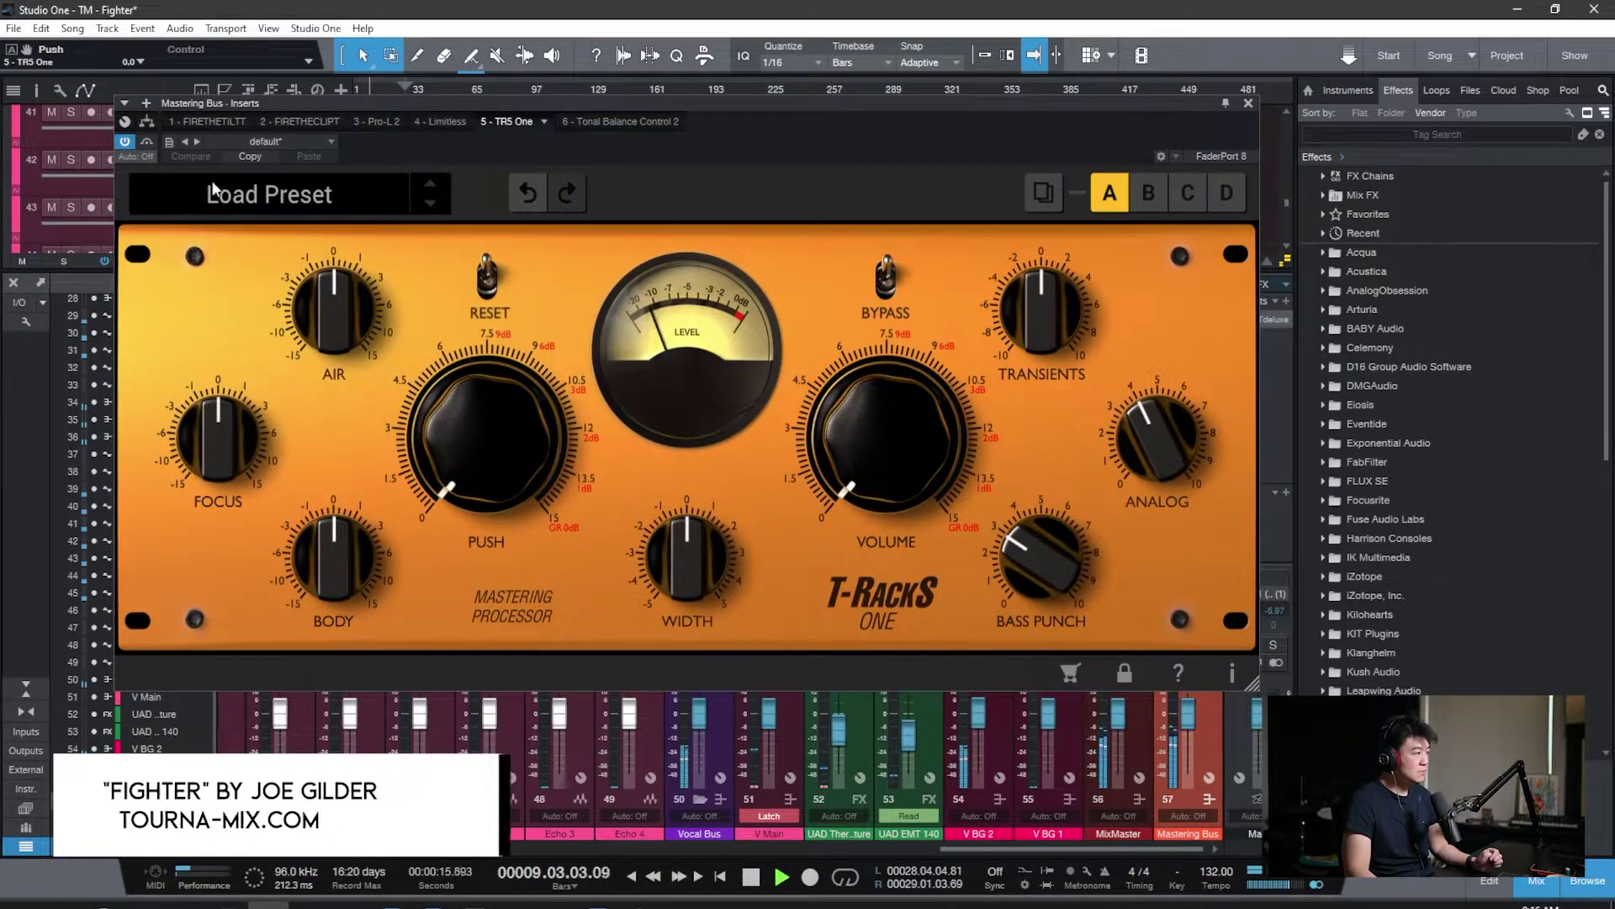
Compare the playing mix with the plugin bypassed, audition Air boosts up to 7.7, and settle Air slightly above 0.
{"action": "left_click", "coordinate": [148, 146]}
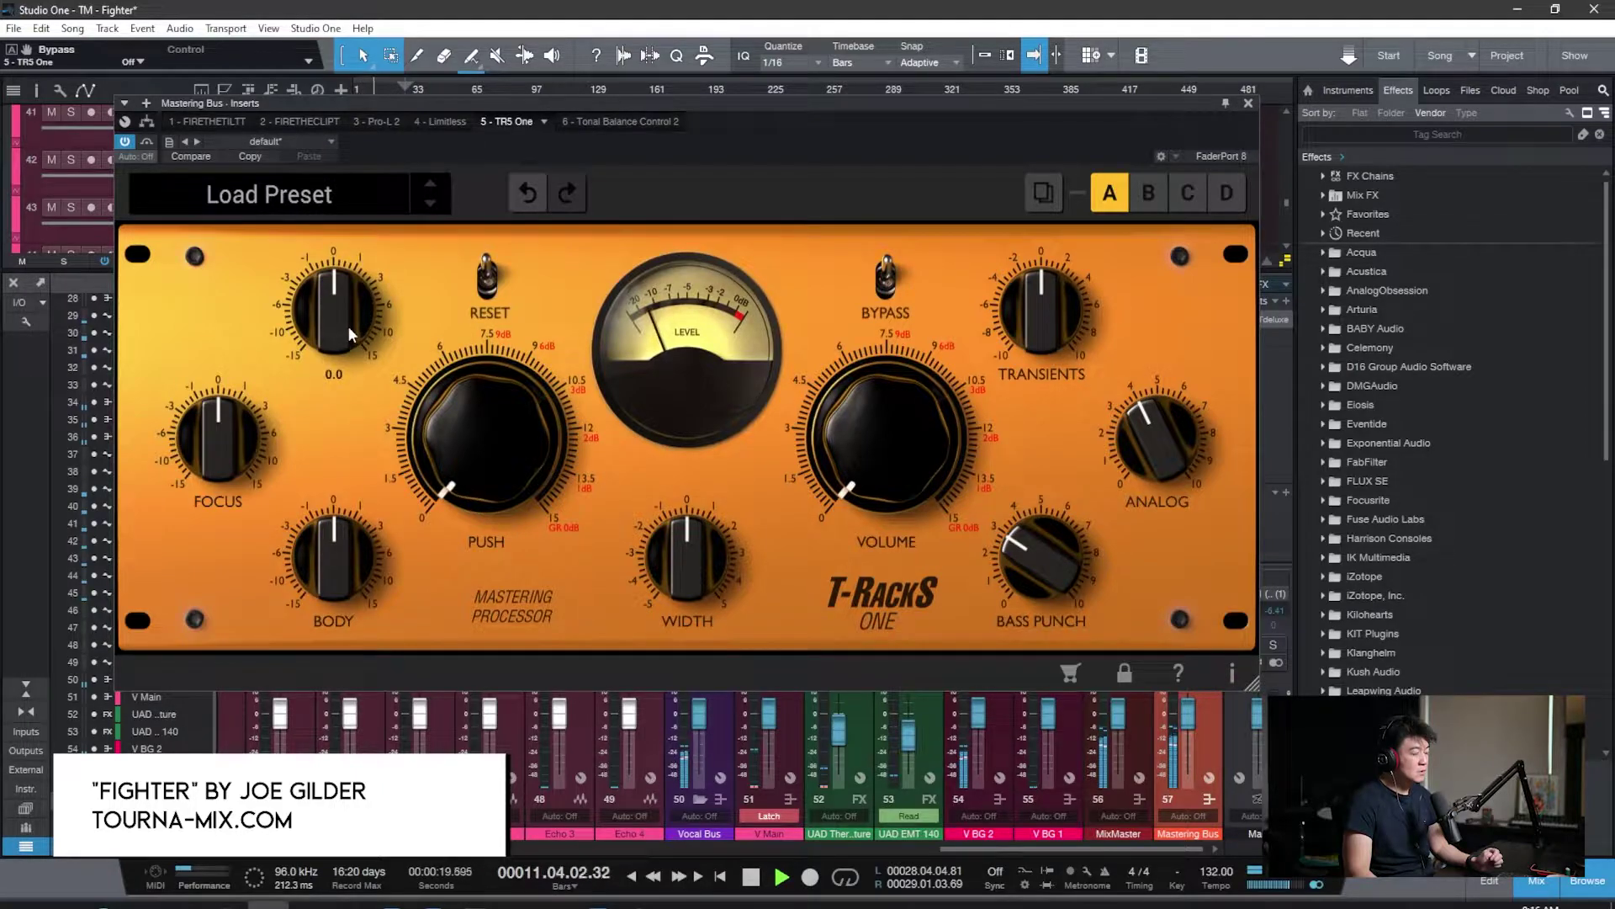
{"action": "left_click_drag", "start_coordinate": [345, 339], "coordinate": [369, 249]}
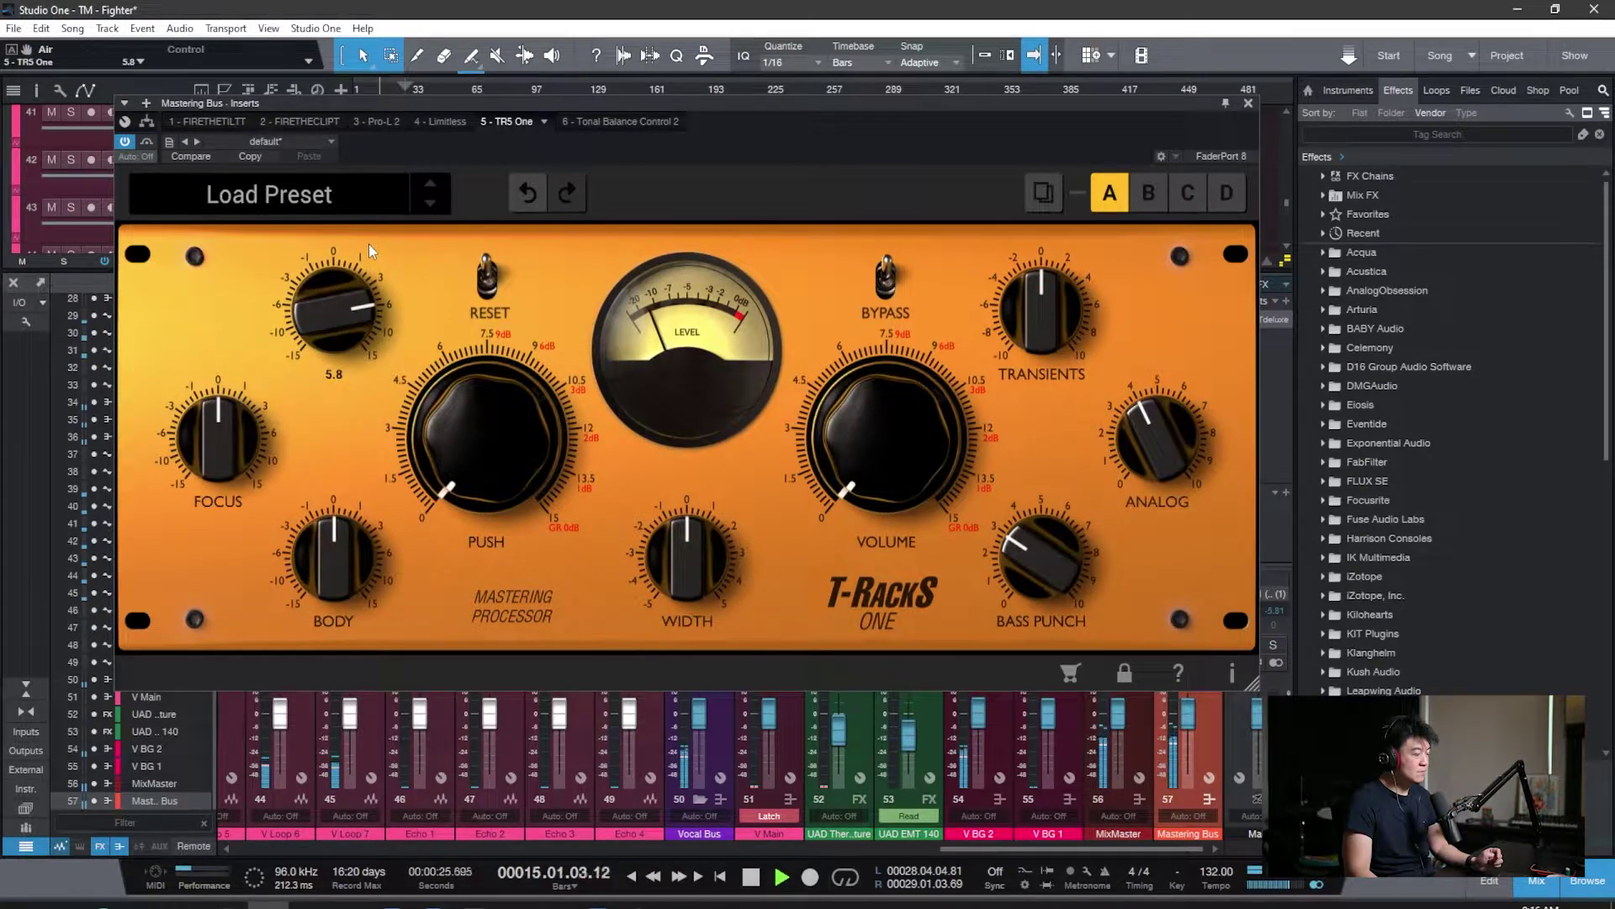
{"action": "scroll", "coordinate": [338, 306], "scroll_direction": "up", "scroll_amount": 5}
{"action": "scroll", "coordinate": [340, 309], "scroll_direction": "down", "scroll_amount": 10}
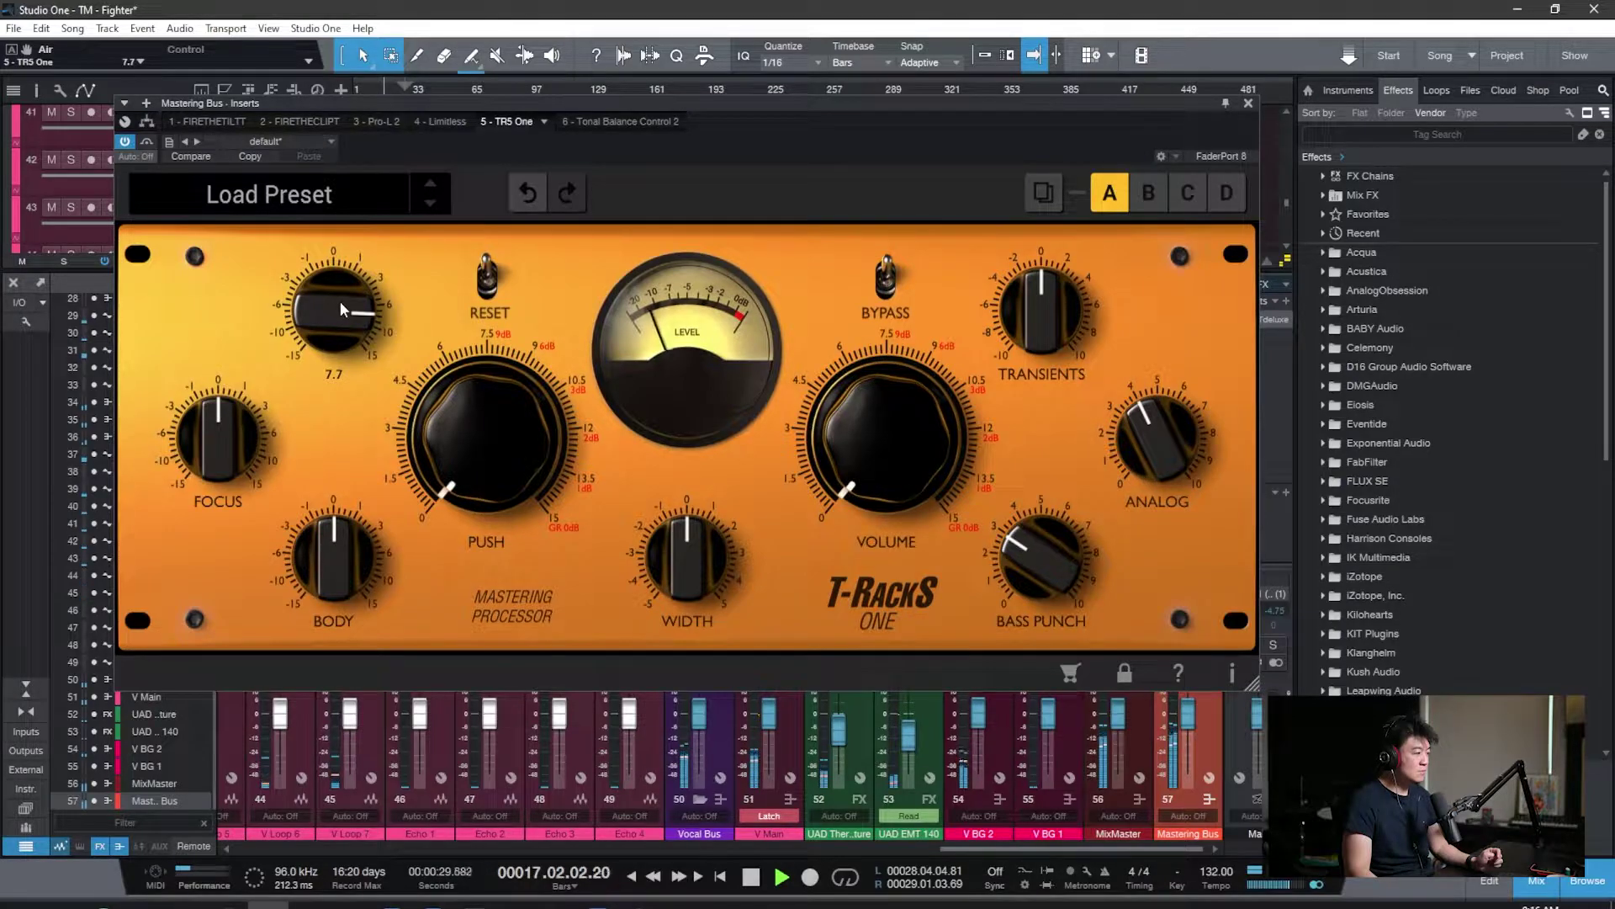
{"action": "left_click_drag", "start_coordinate": [352, 354], "coordinate": [308, 434]}
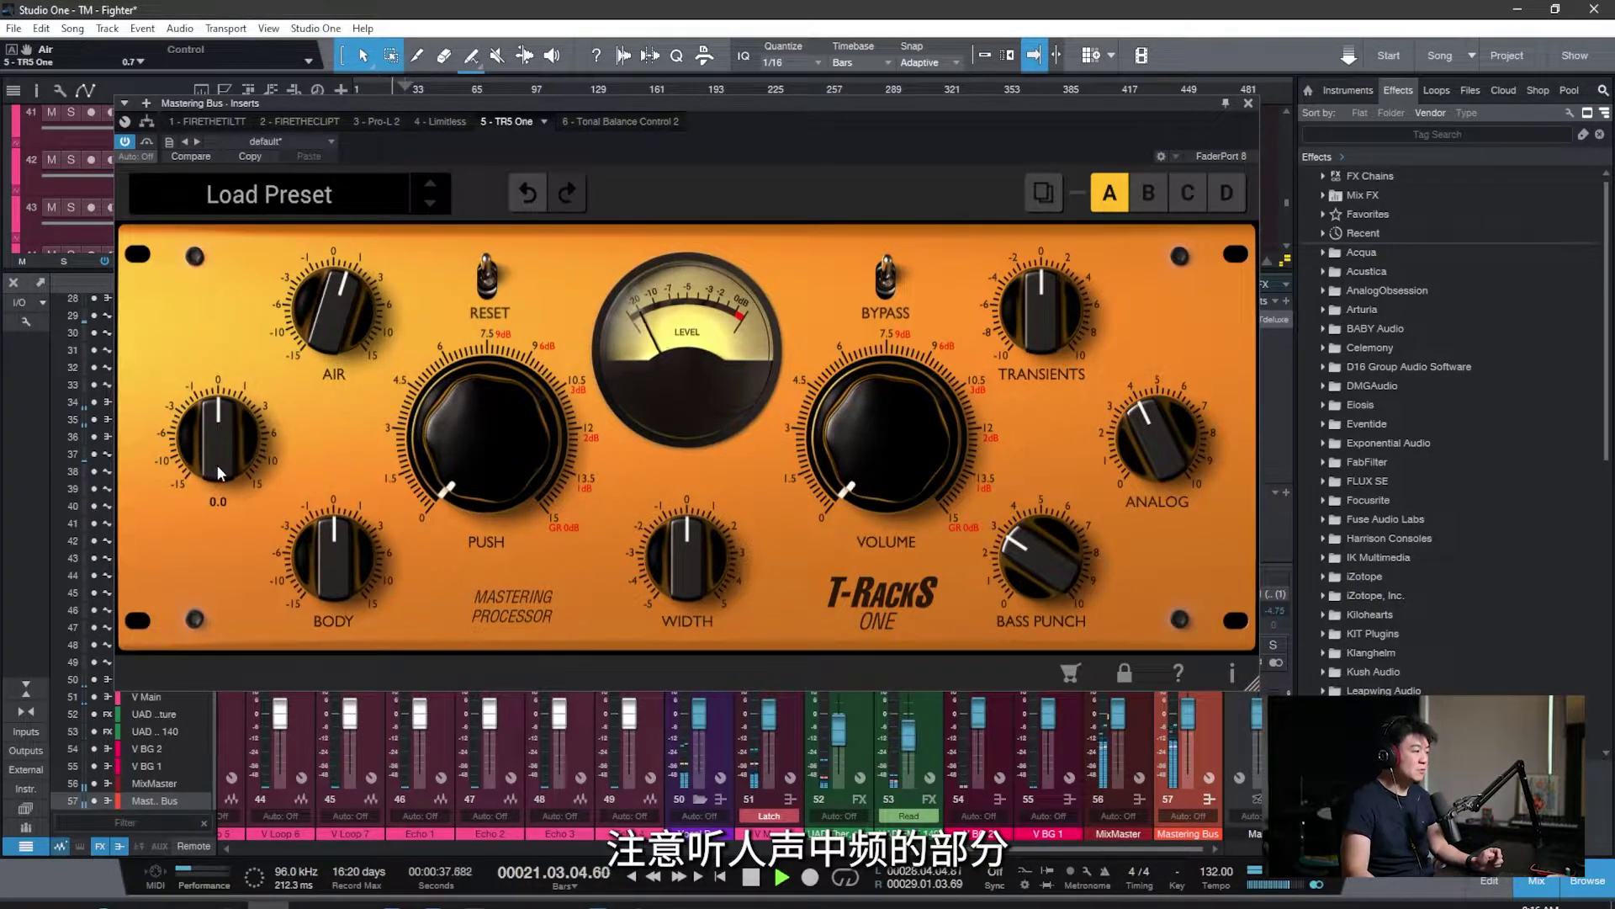
Audition Focus up to 9.6, settle it slightly above 0, and set Body to -0.7.
{"action": "left_click_drag", "start_coordinate": [216, 464], "coordinate": [259, 336]}
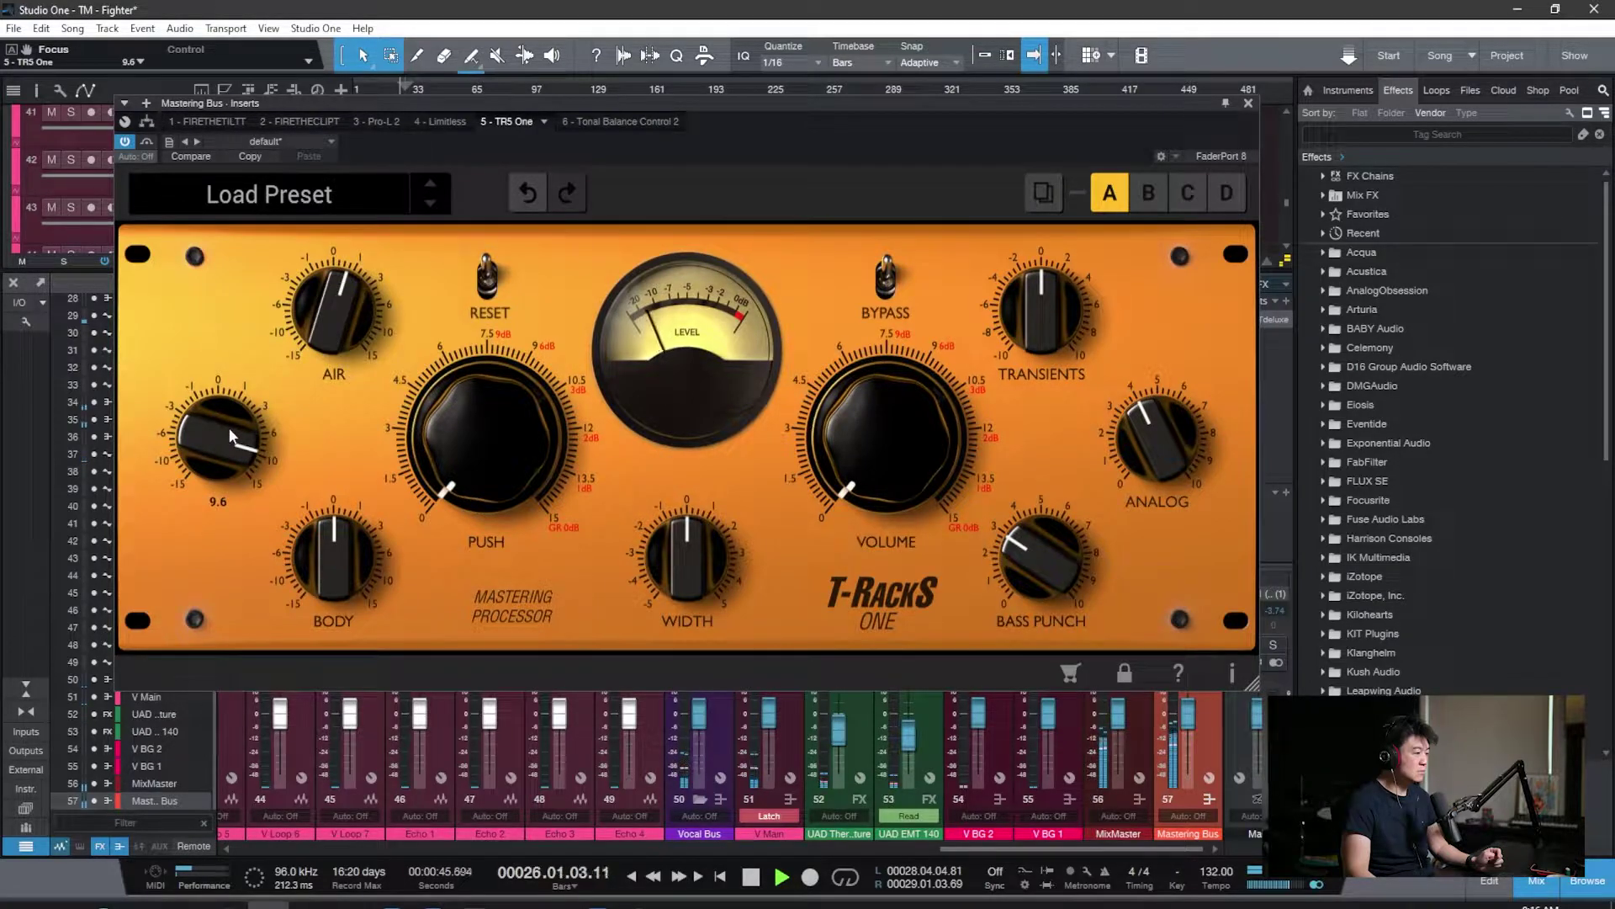
{"action": "left_click_drag", "start_coordinate": [232, 436], "coordinate": [380, 572]}
{"action": "mouse_move", "coordinate": [329, 569]}
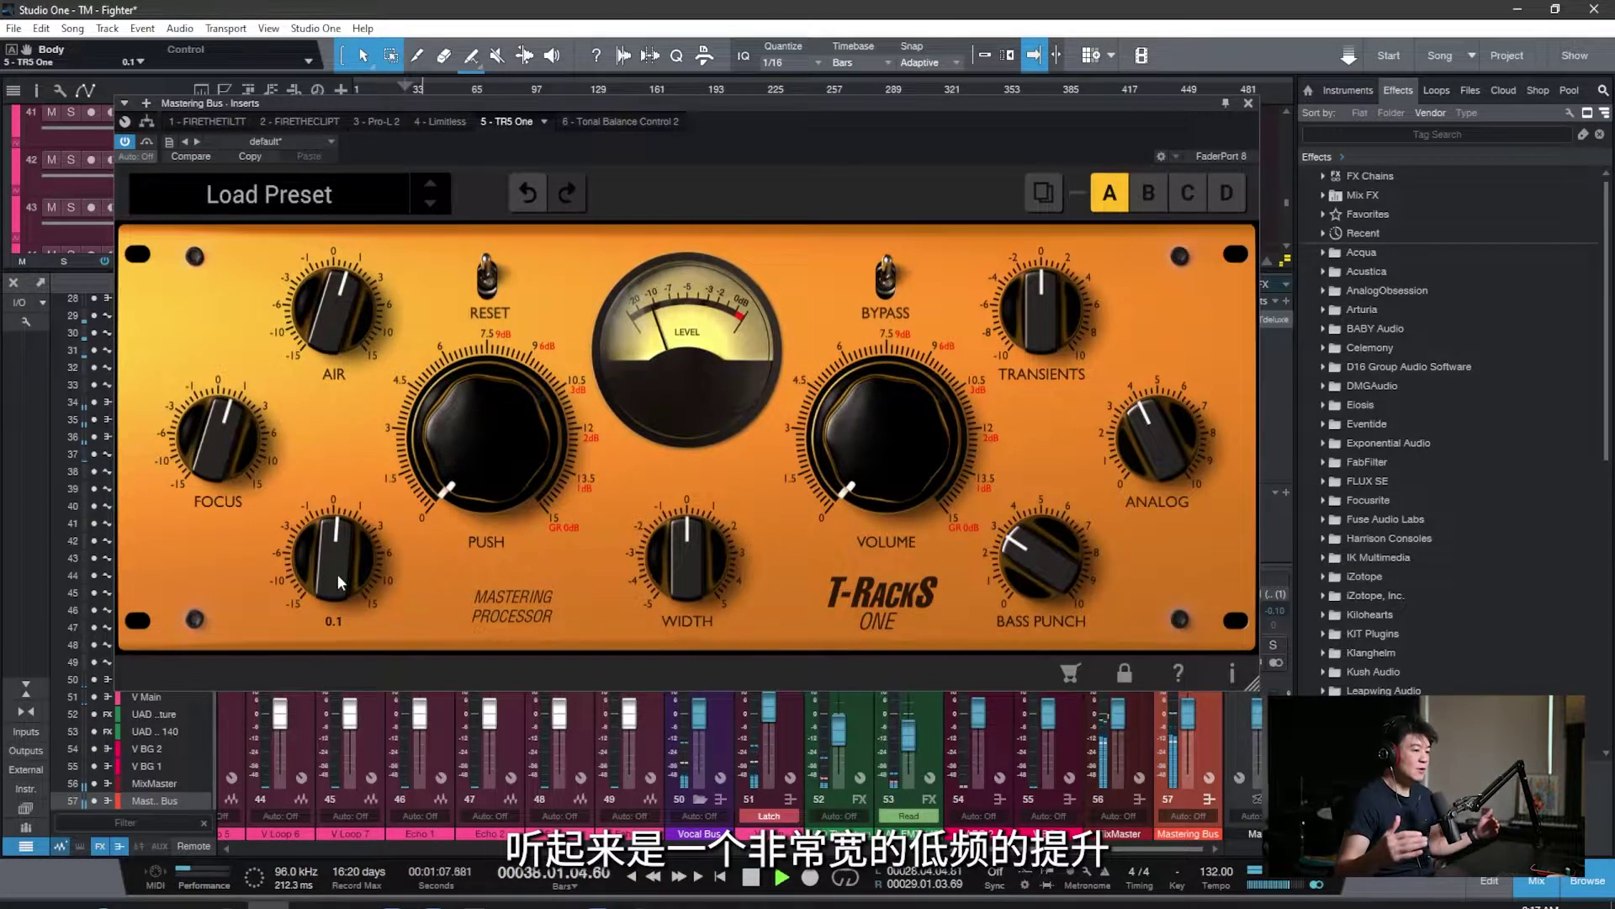
{"action": "left_click_drag", "start_coordinate": [340, 564], "coordinate": [352, 605]}
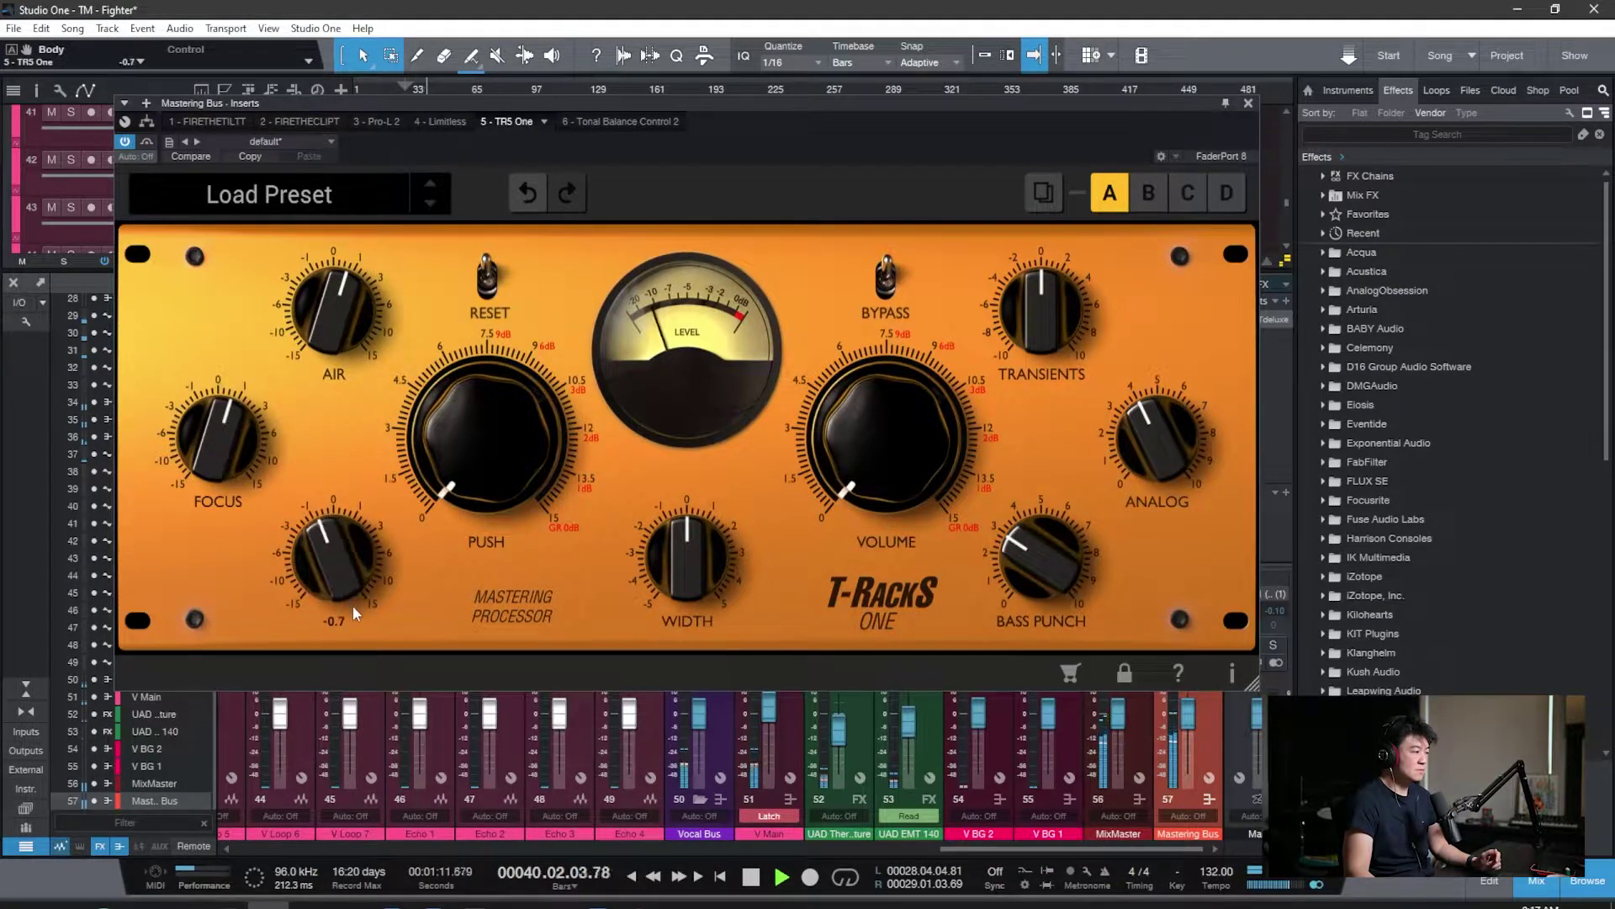
Audition Bass Punch at 8.9 against the bypassed signal, and bring it down to 5.6.
{"action": "mouse_move", "coordinate": [1060, 587]}
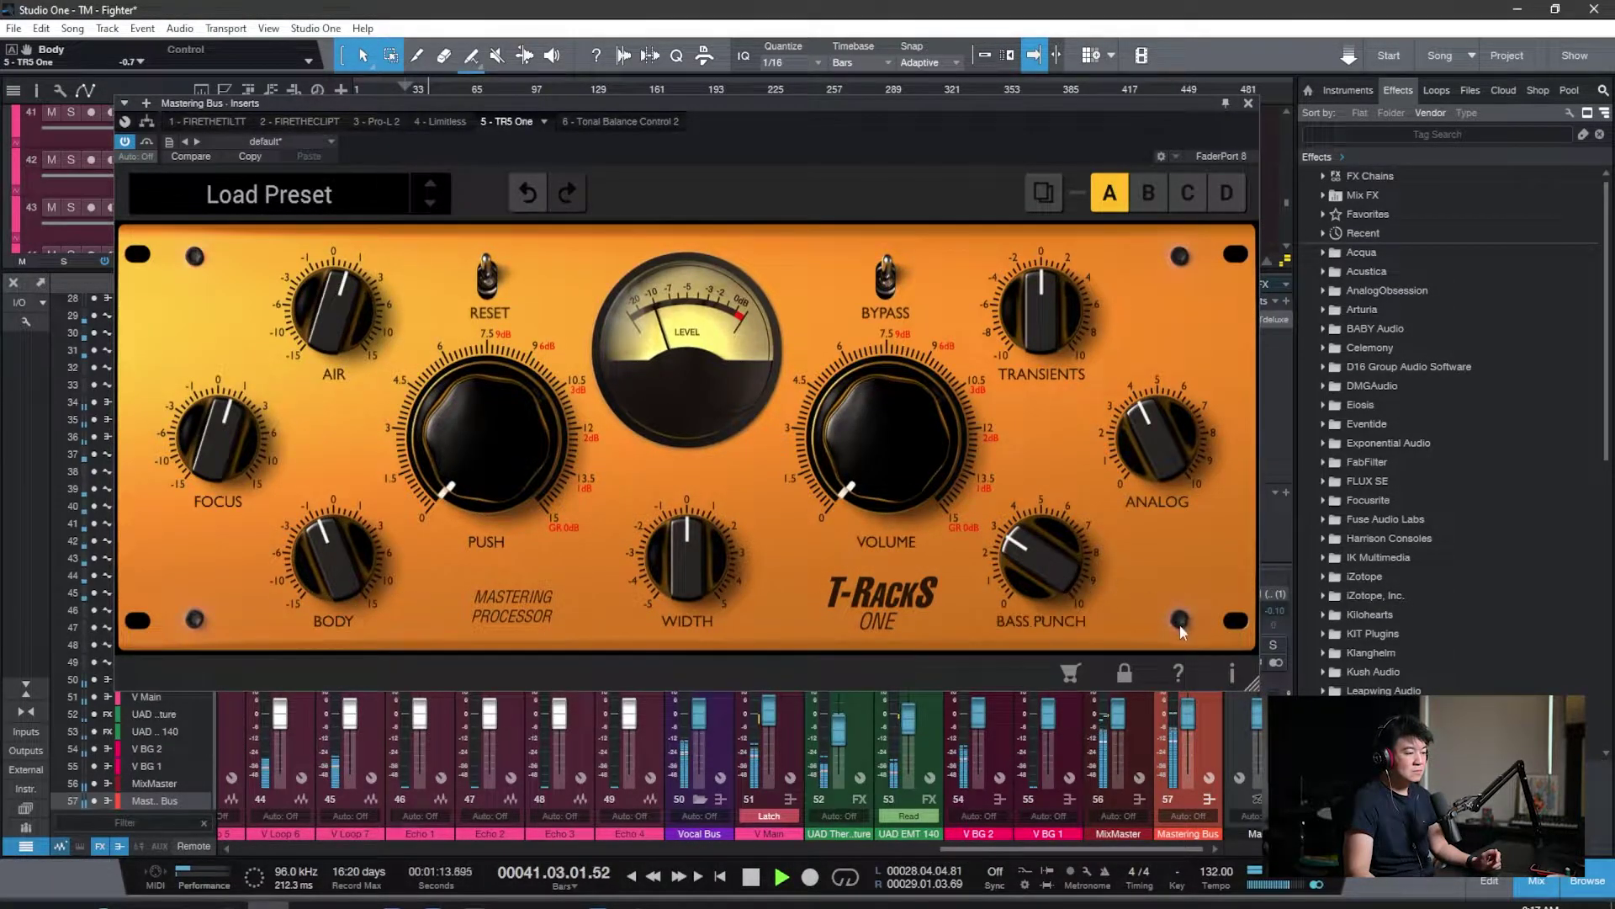
{"action": "left_click", "coordinate": [1044, 567]}
{"action": "left_click_drag", "start_coordinate": [1044, 566], "coordinate": [1112, 363]}
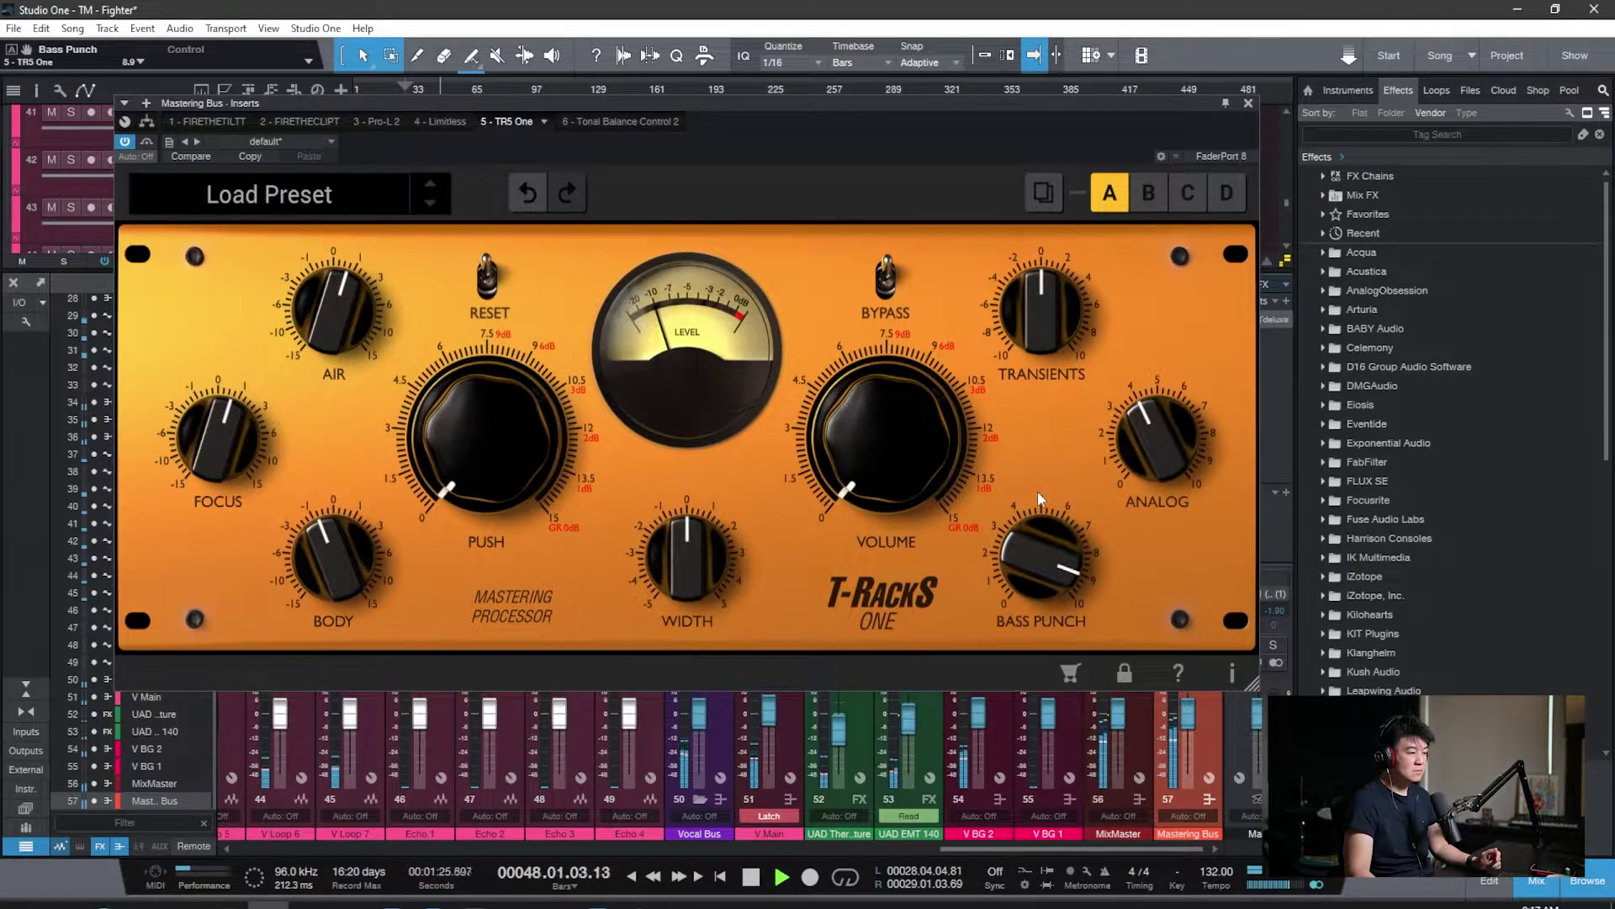
{"action": "left_click", "coordinate": [148, 143]}
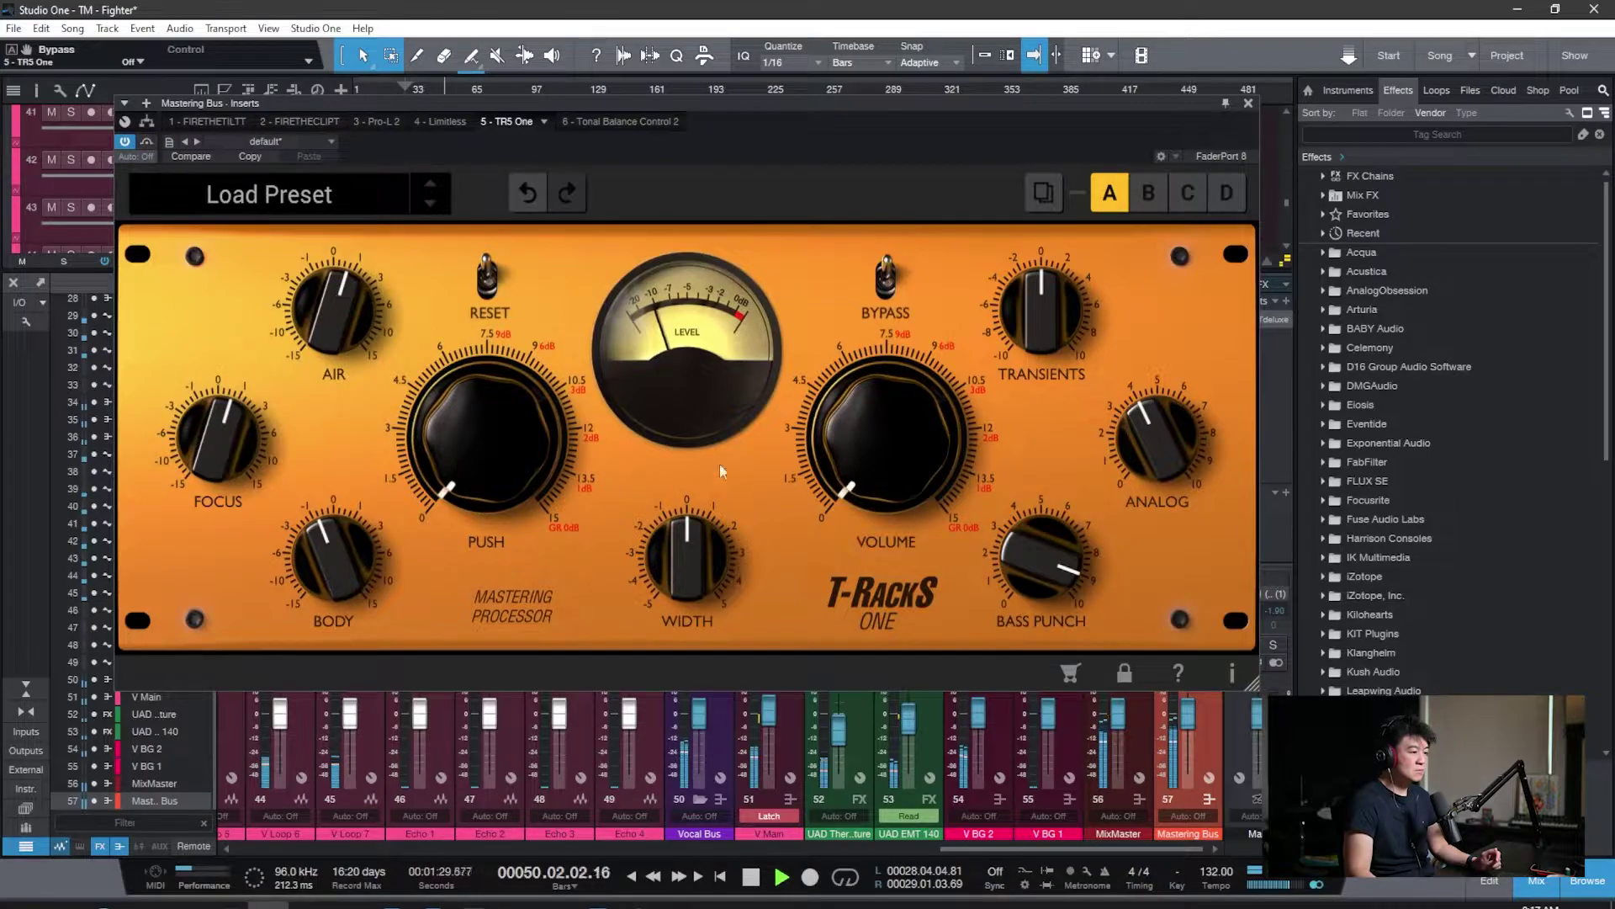
{"action": "left_click_drag", "start_coordinate": [1050, 549], "coordinate": [1050, 655]}
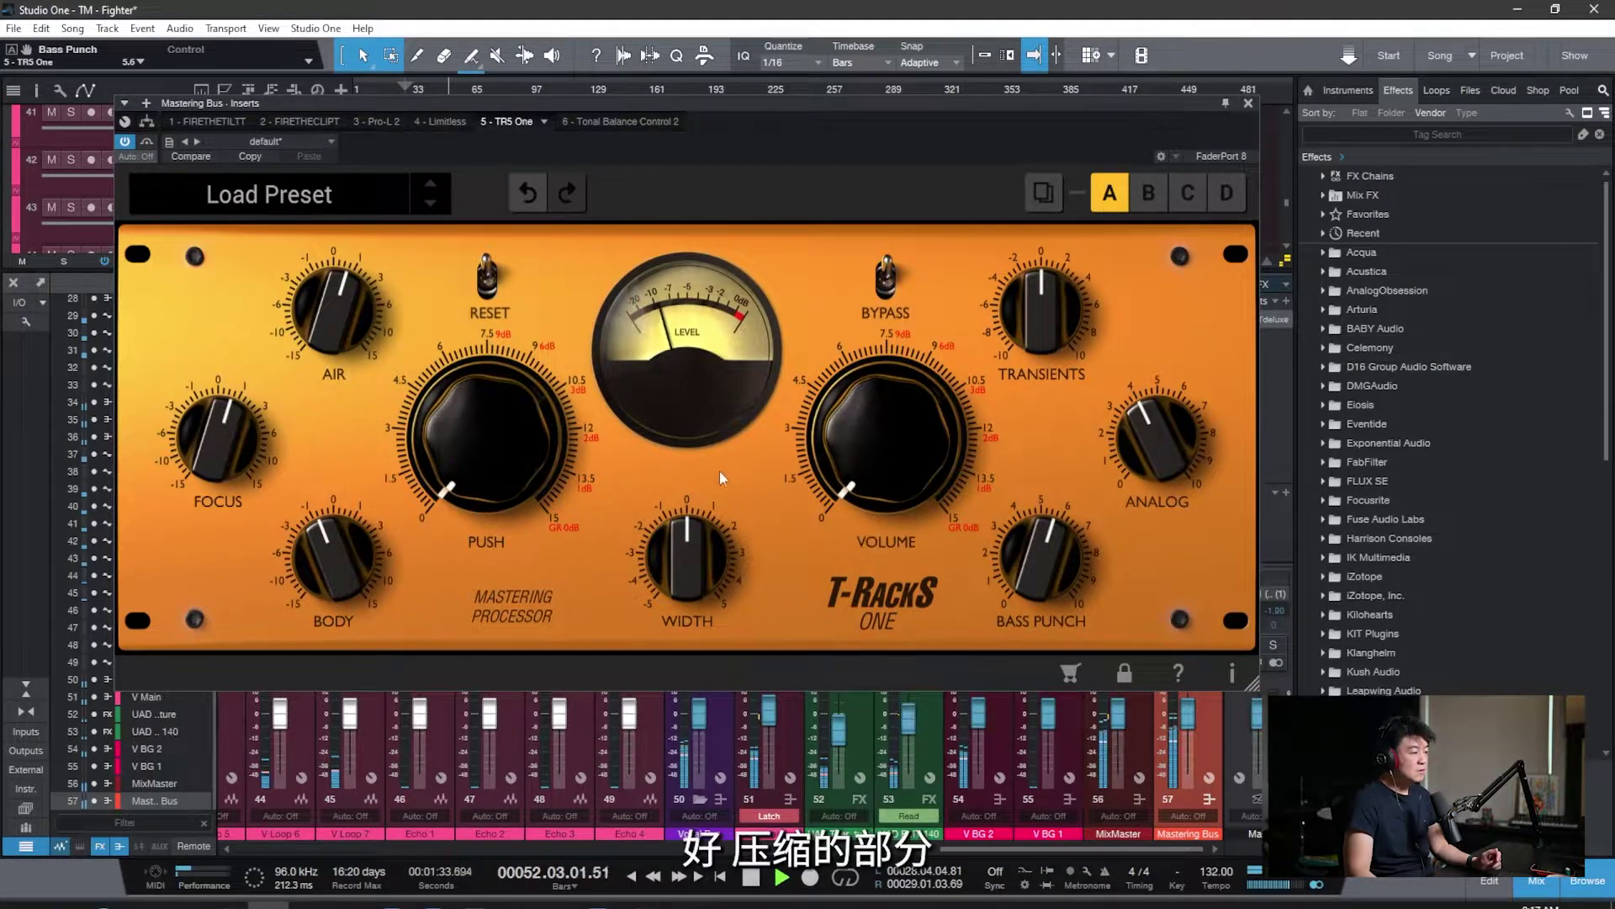
Raise the Push compression to 11.3, compare it with the plugin bypassed, and back it off to 8.8.
{"action": "left_click_drag", "start_coordinate": [497, 496], "coordinate": [561, 248]}
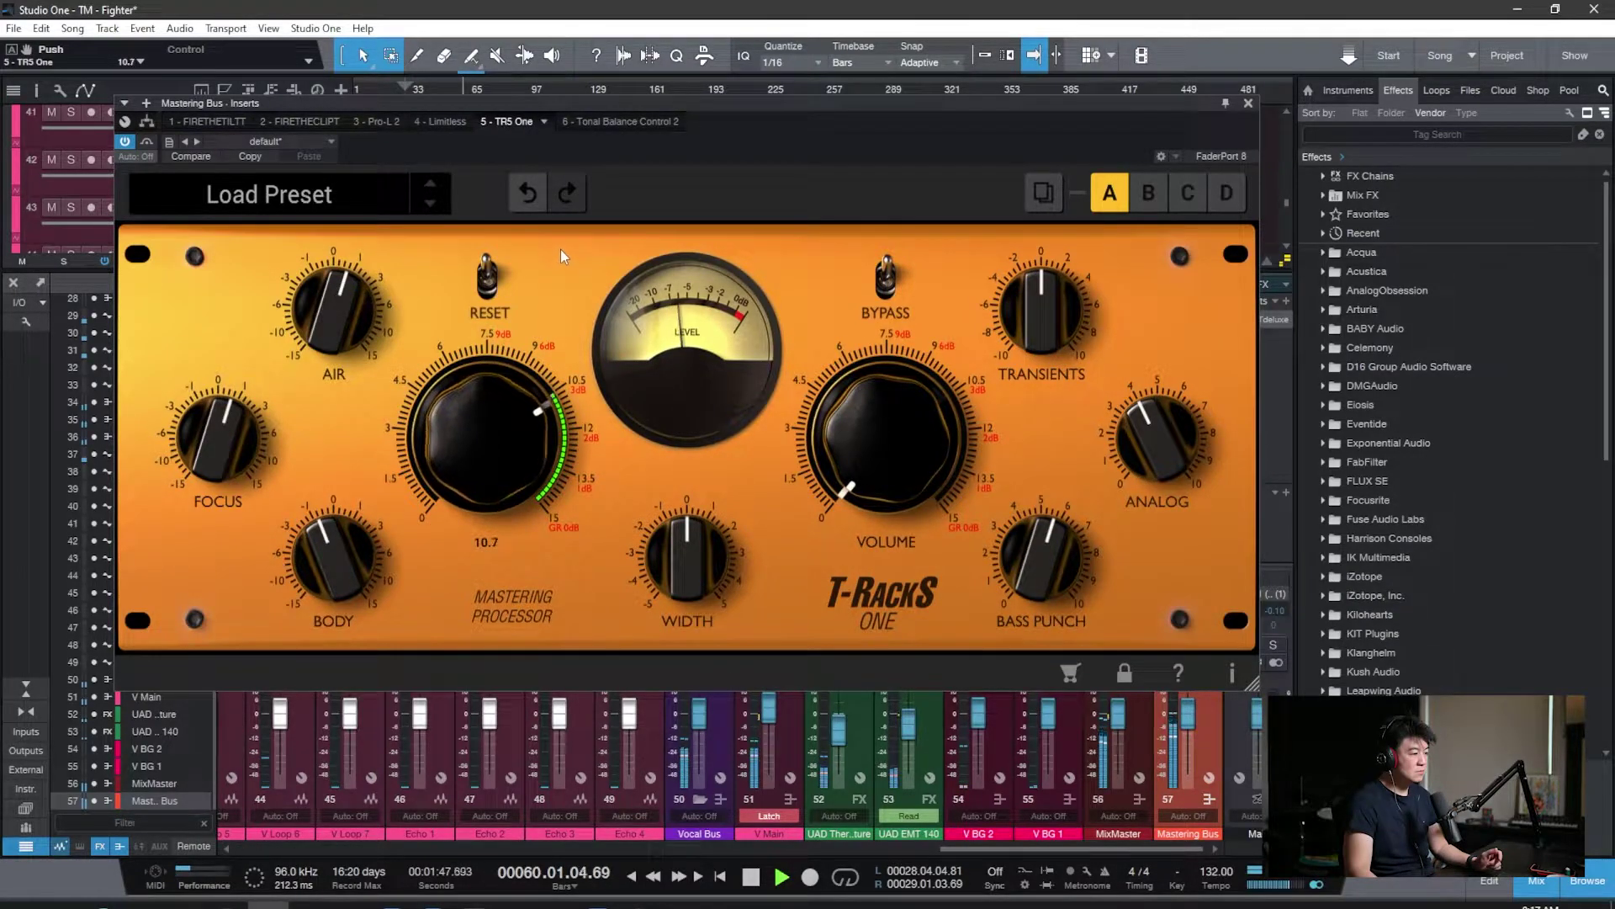
{"action": "scroll", "coordinate": [501, 427], "scroll_direction": "up", "scroll_amount": 3}
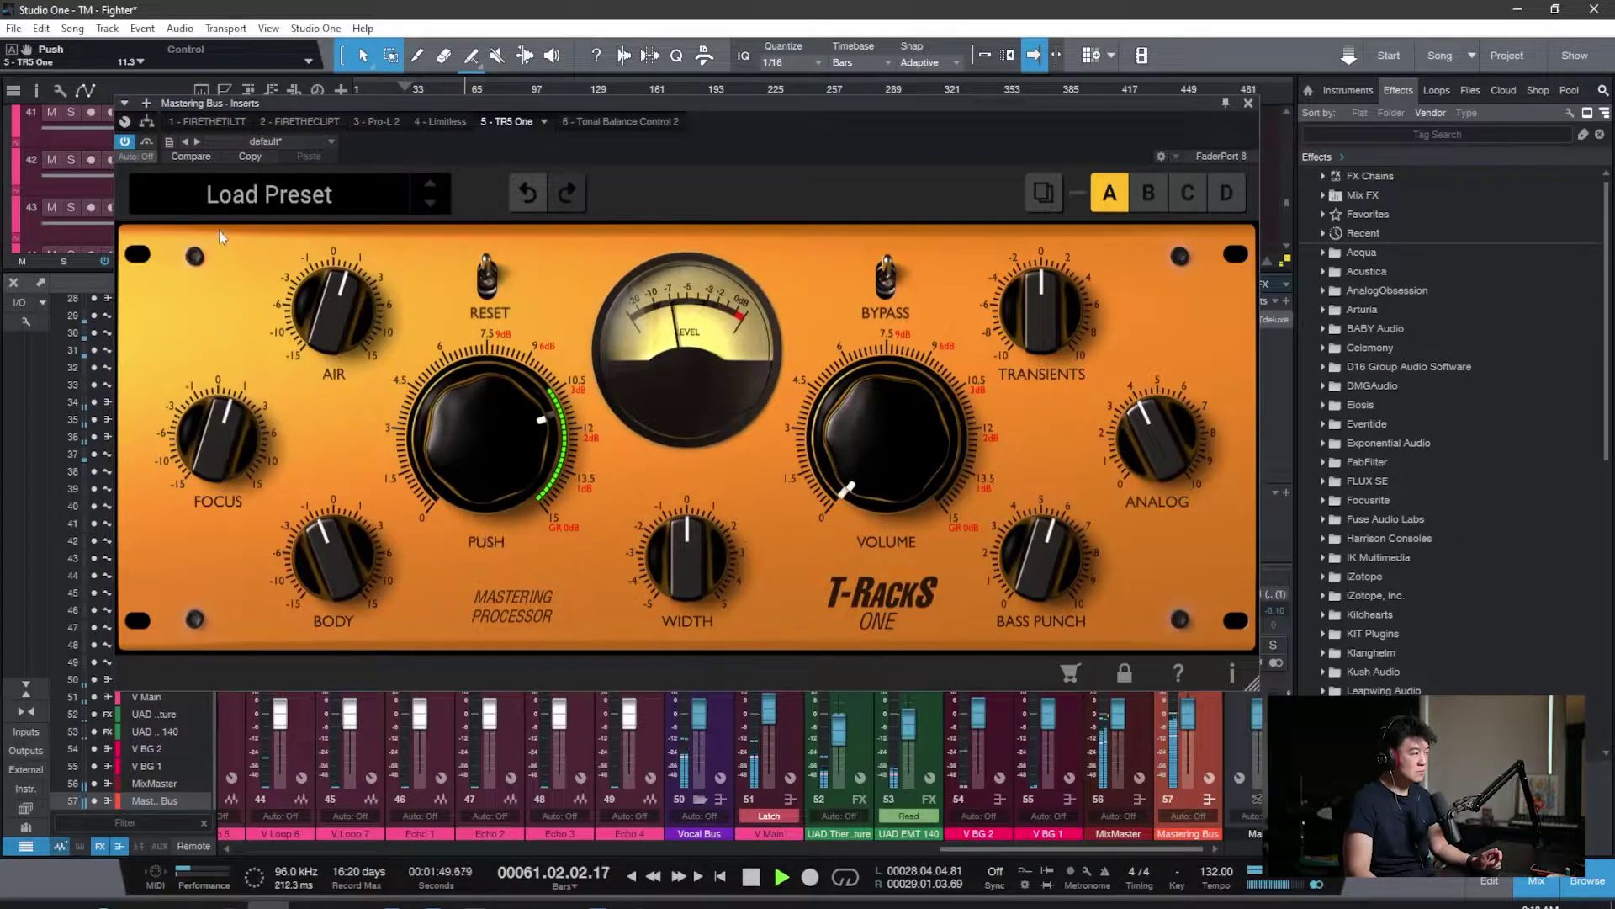
{"action": "left_click", "coordinate": [147, 143]}
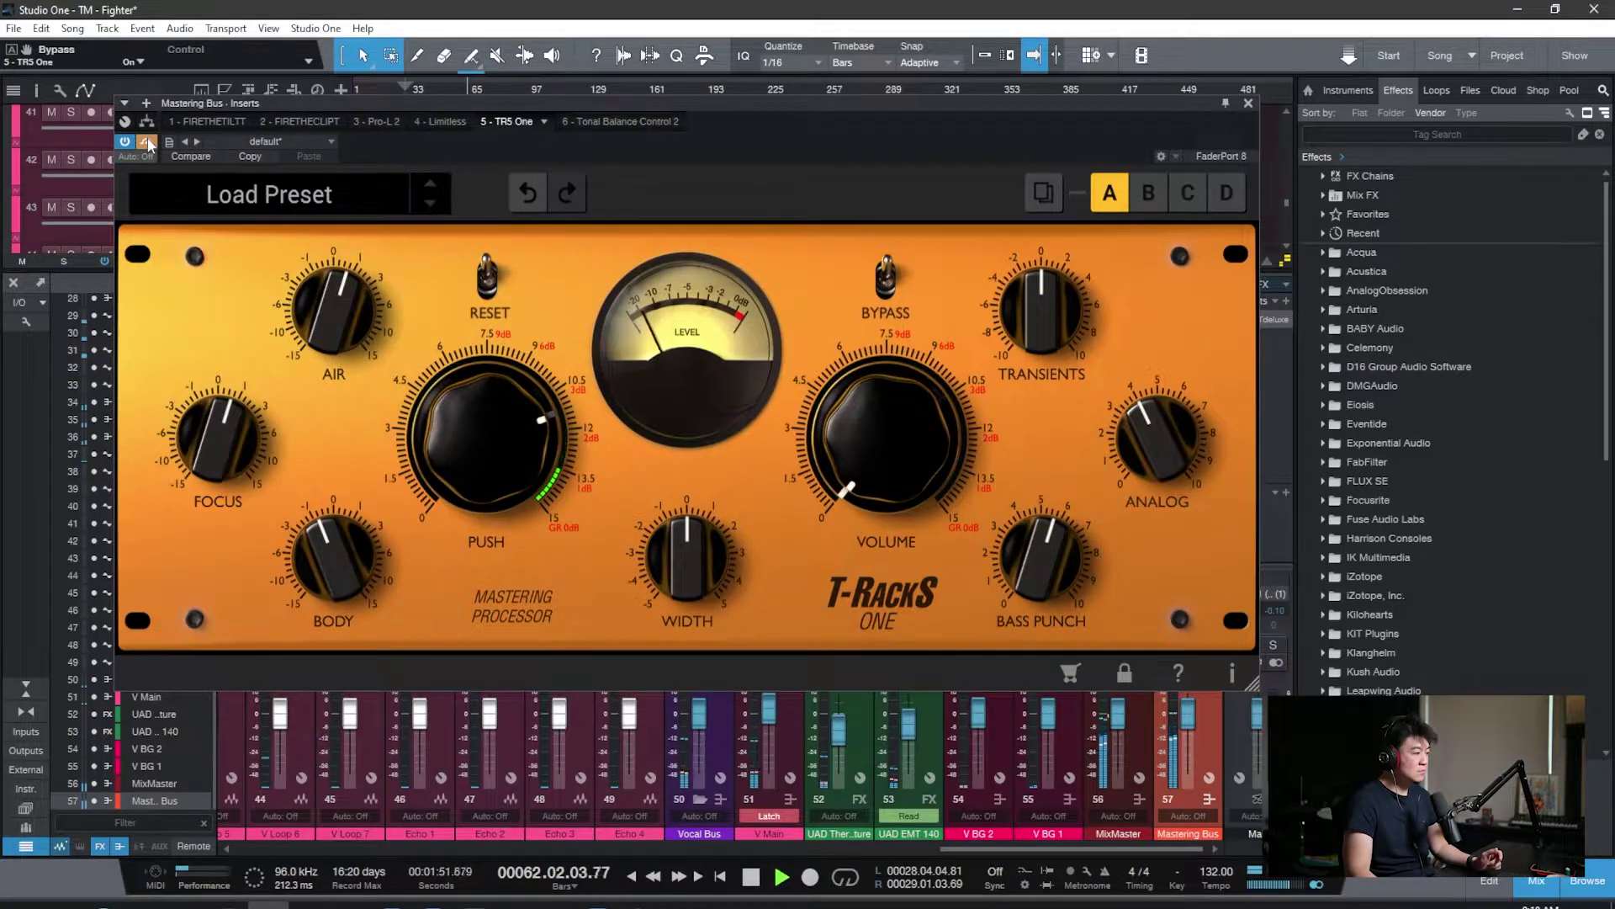
{"action": "left_click", "coordinate": [148, 142]}
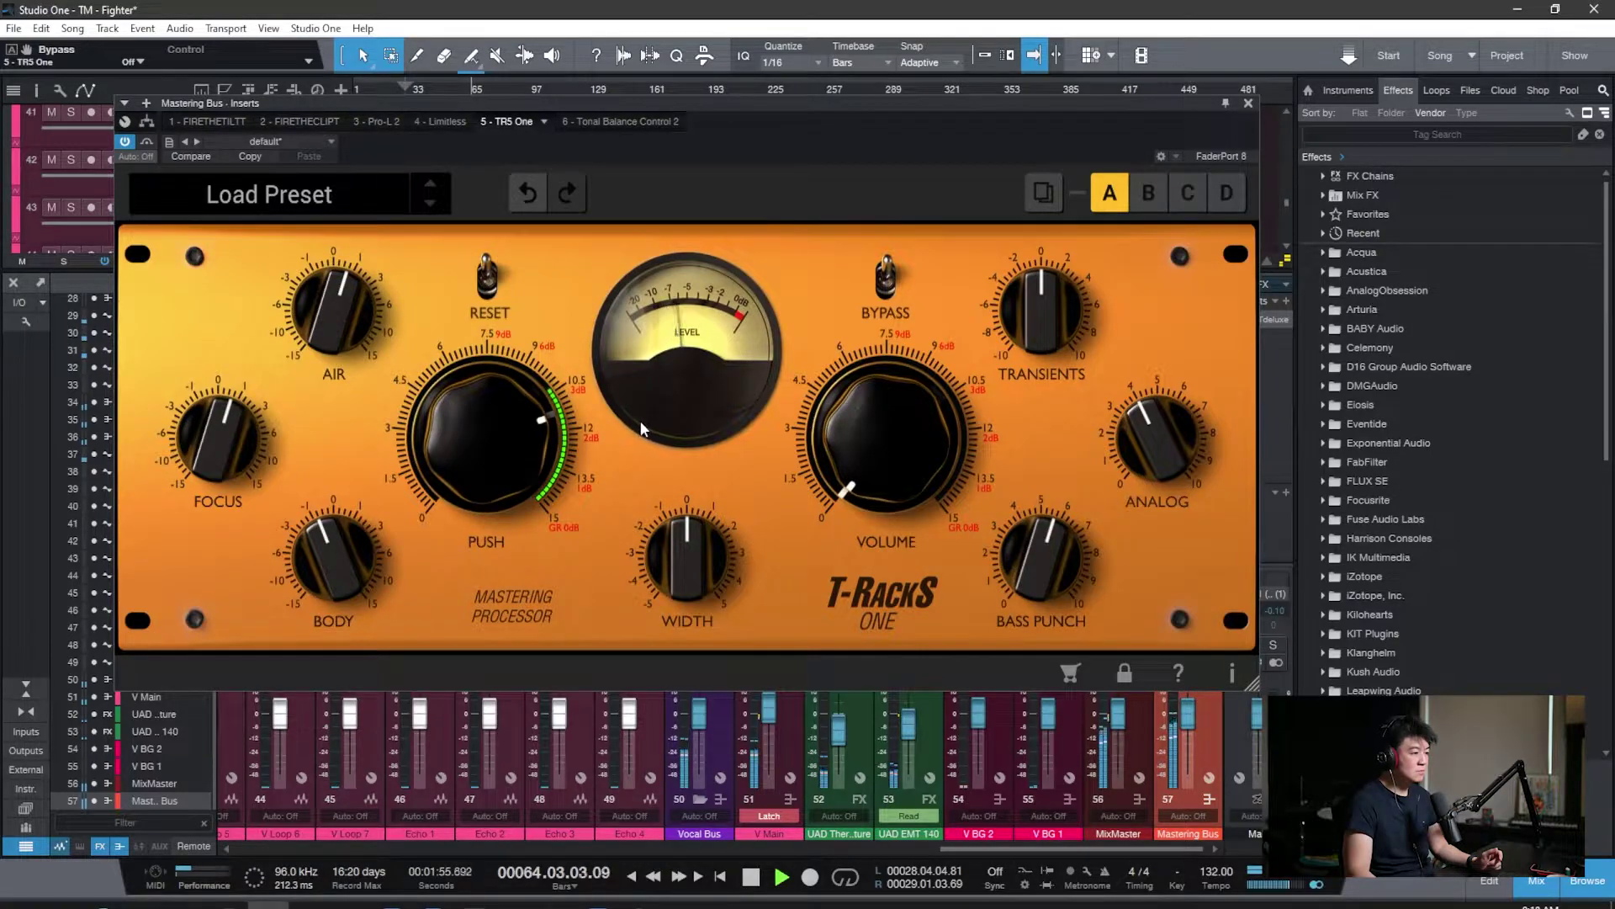
{"action": "left_click_drag", "start_coordinate": [500, 423], "coordinate": [550, 435]}
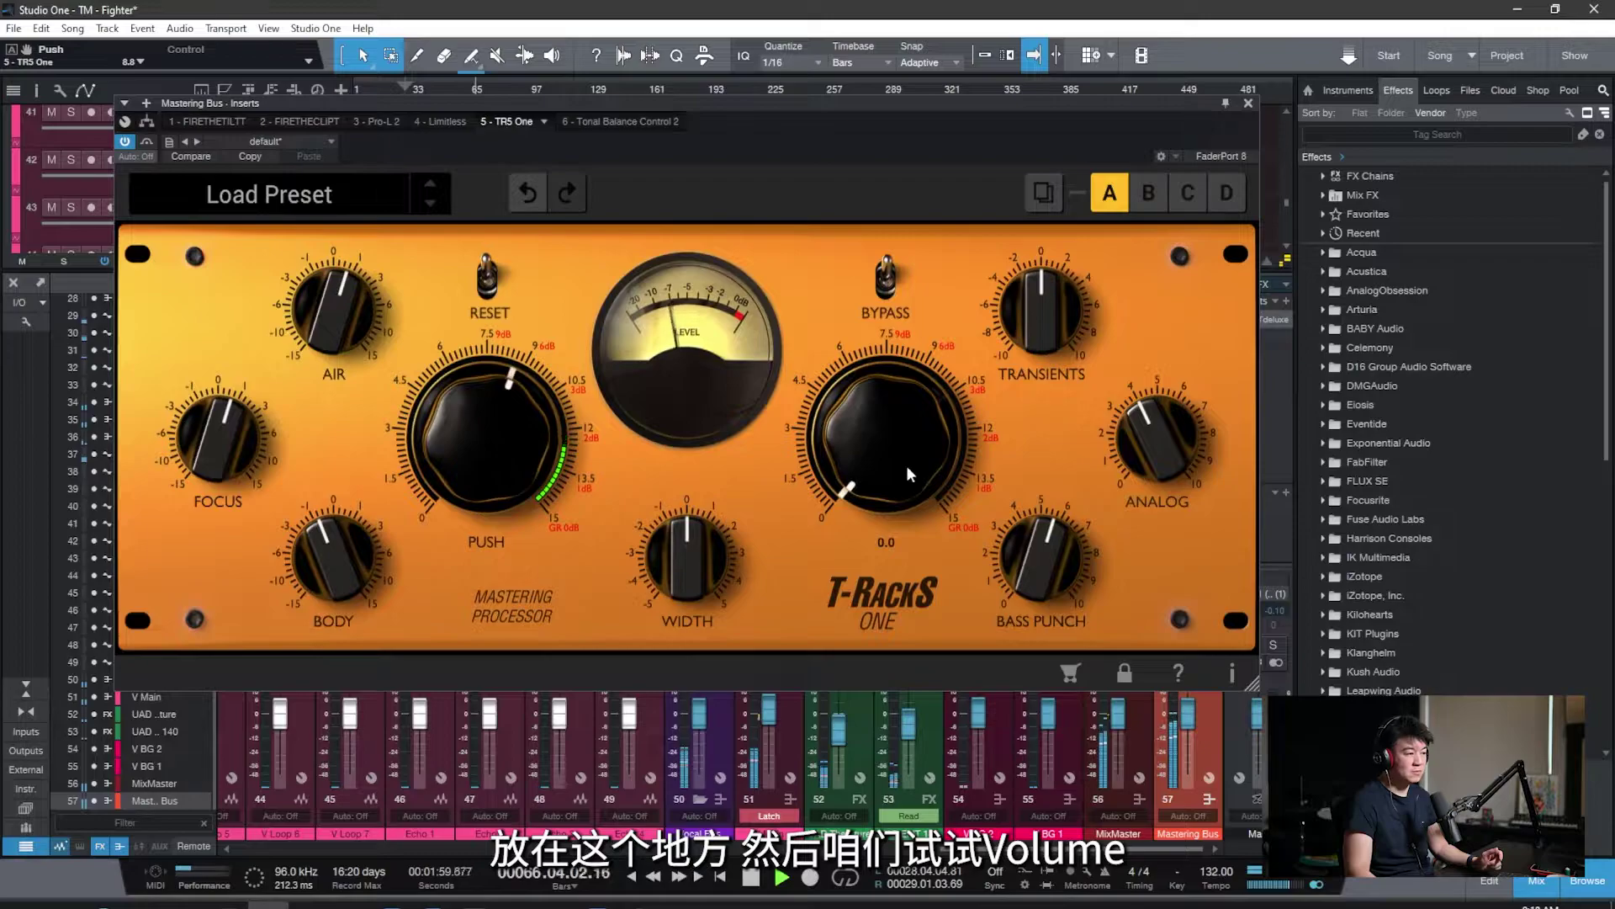
Set Transients to -3.9 and raise Volume to 2.1 while the mix plays.
{"action": "left_click_drag", "start_coordinate": [895, 482], "coordinate": [885, 441]}
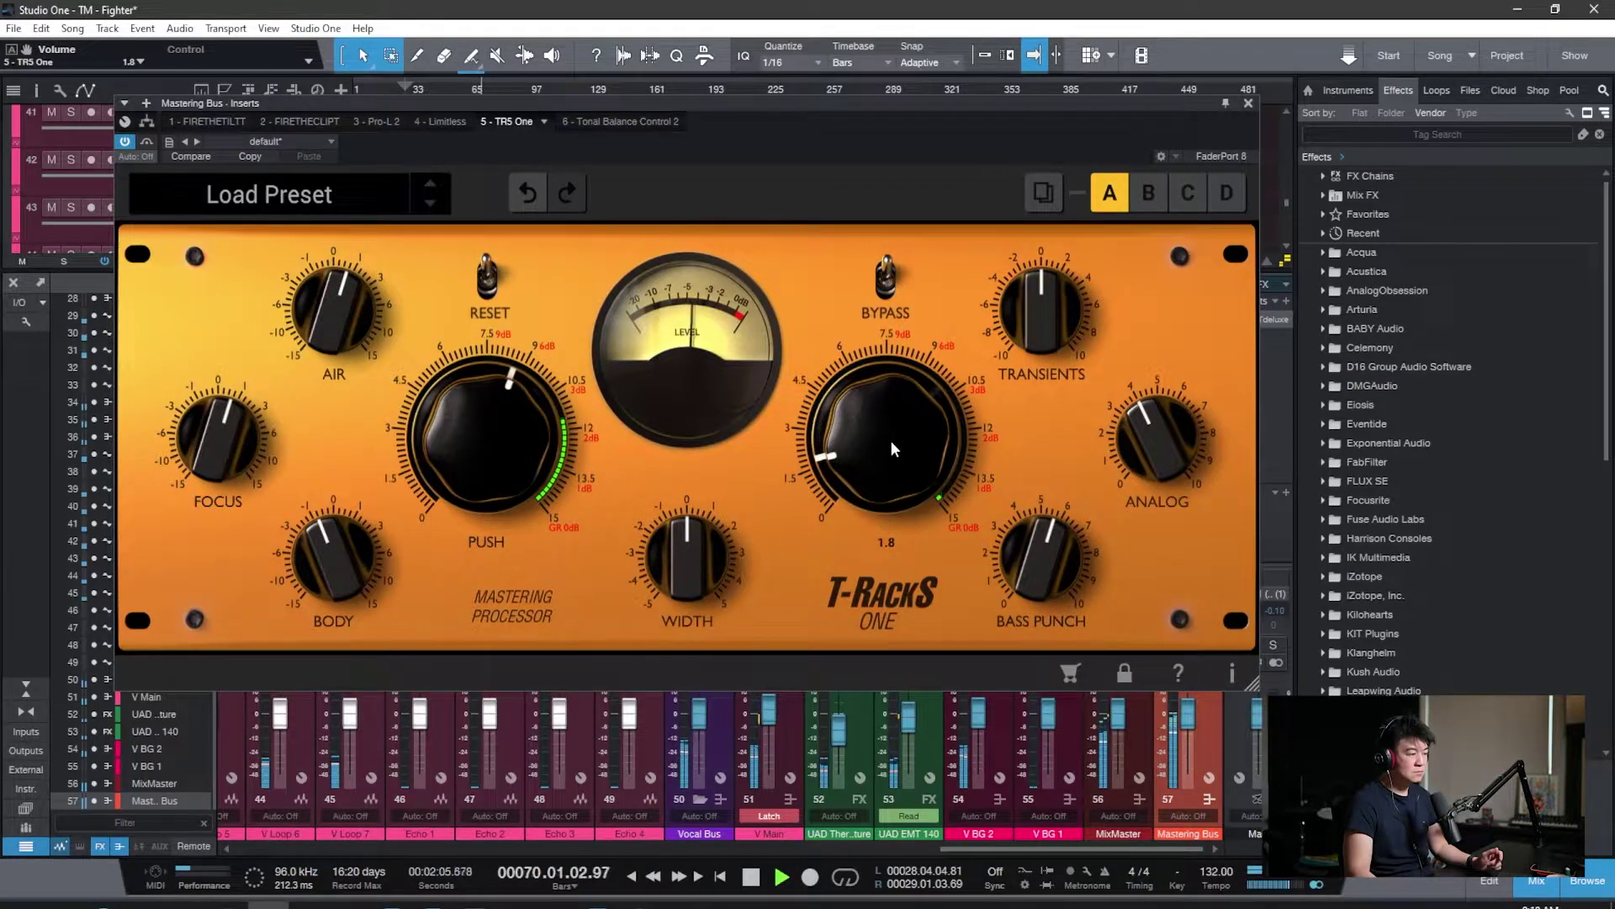
{"action": "mouse_move", "coordinate": [1043, 335]}
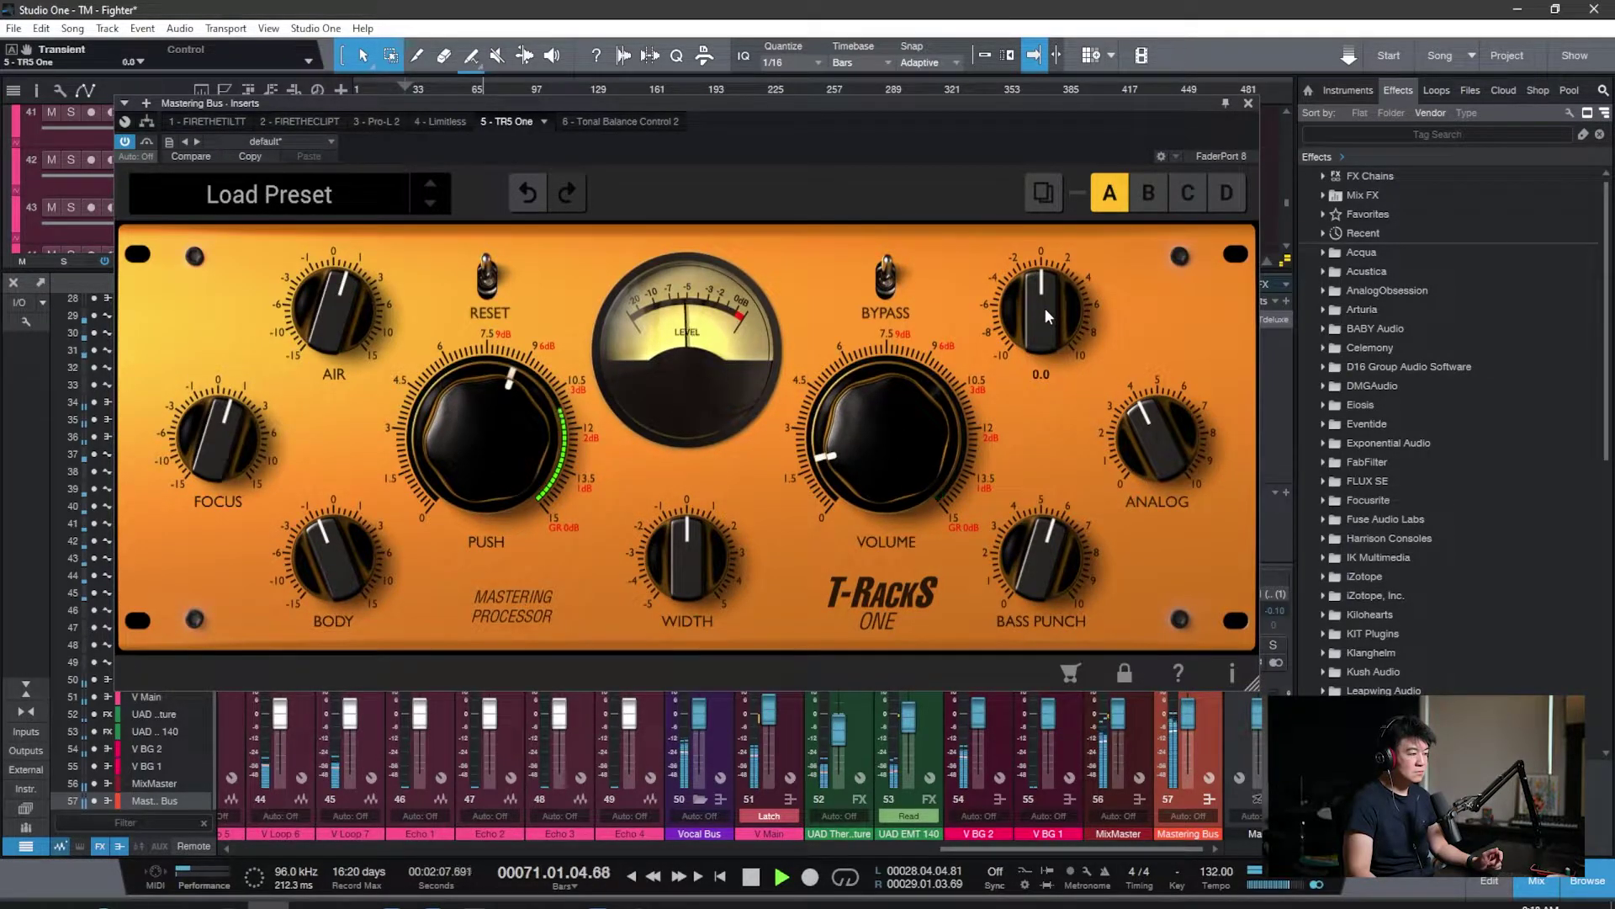
{"action": "left_click_drag", "start_coordinate": [1044, 332], "coordinate": [1049, 381]}
{"action": "mouse_move", "coordinate": [938, 436]}
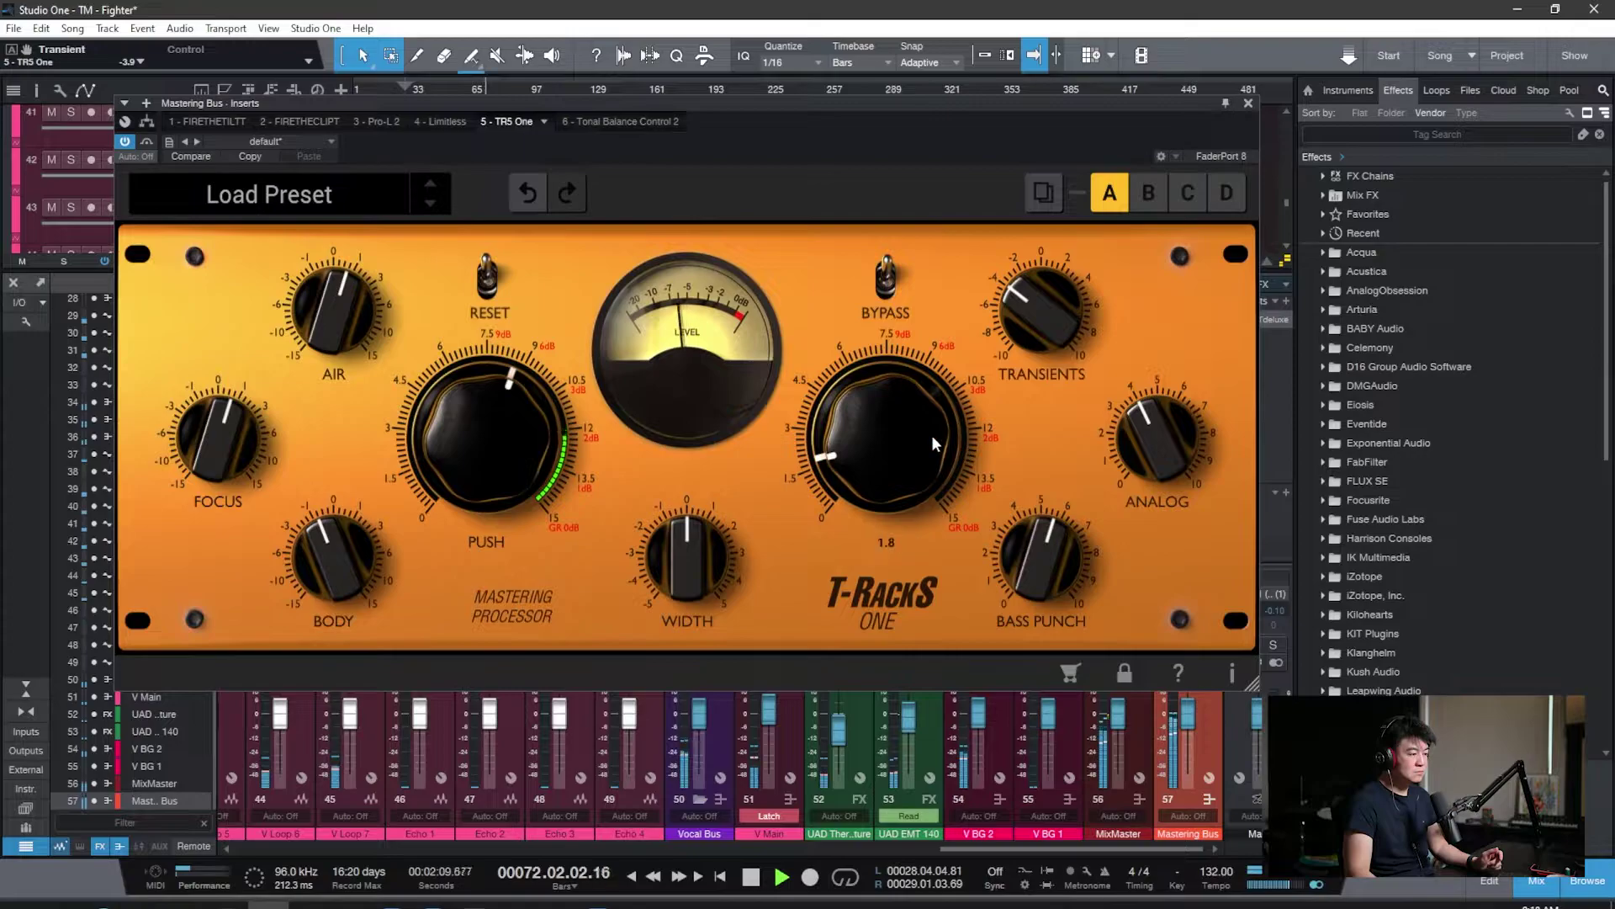
{"action": "scroll", "coordinate": [900, 468], "scroll_direction": "up", "scroll_amount": 2}
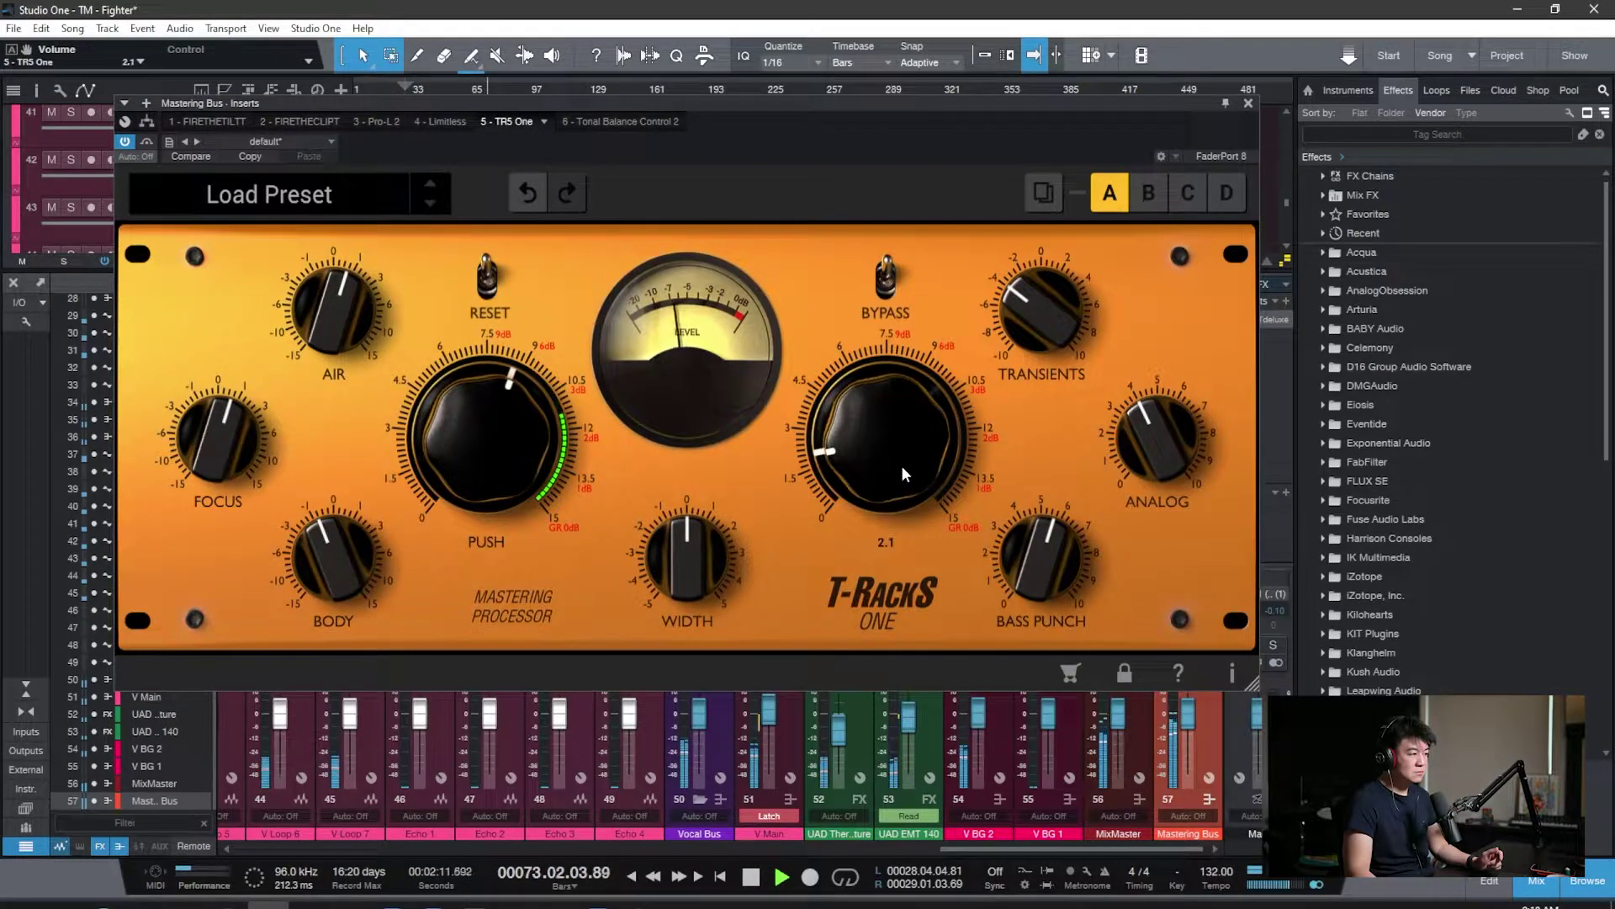
Compare the processed mix with the bypassed signal and stop playback.
{"action": "left_click", "coordinate": [888, 291]}
{"action": "mouse_move", "coordinate": [907, 393]}
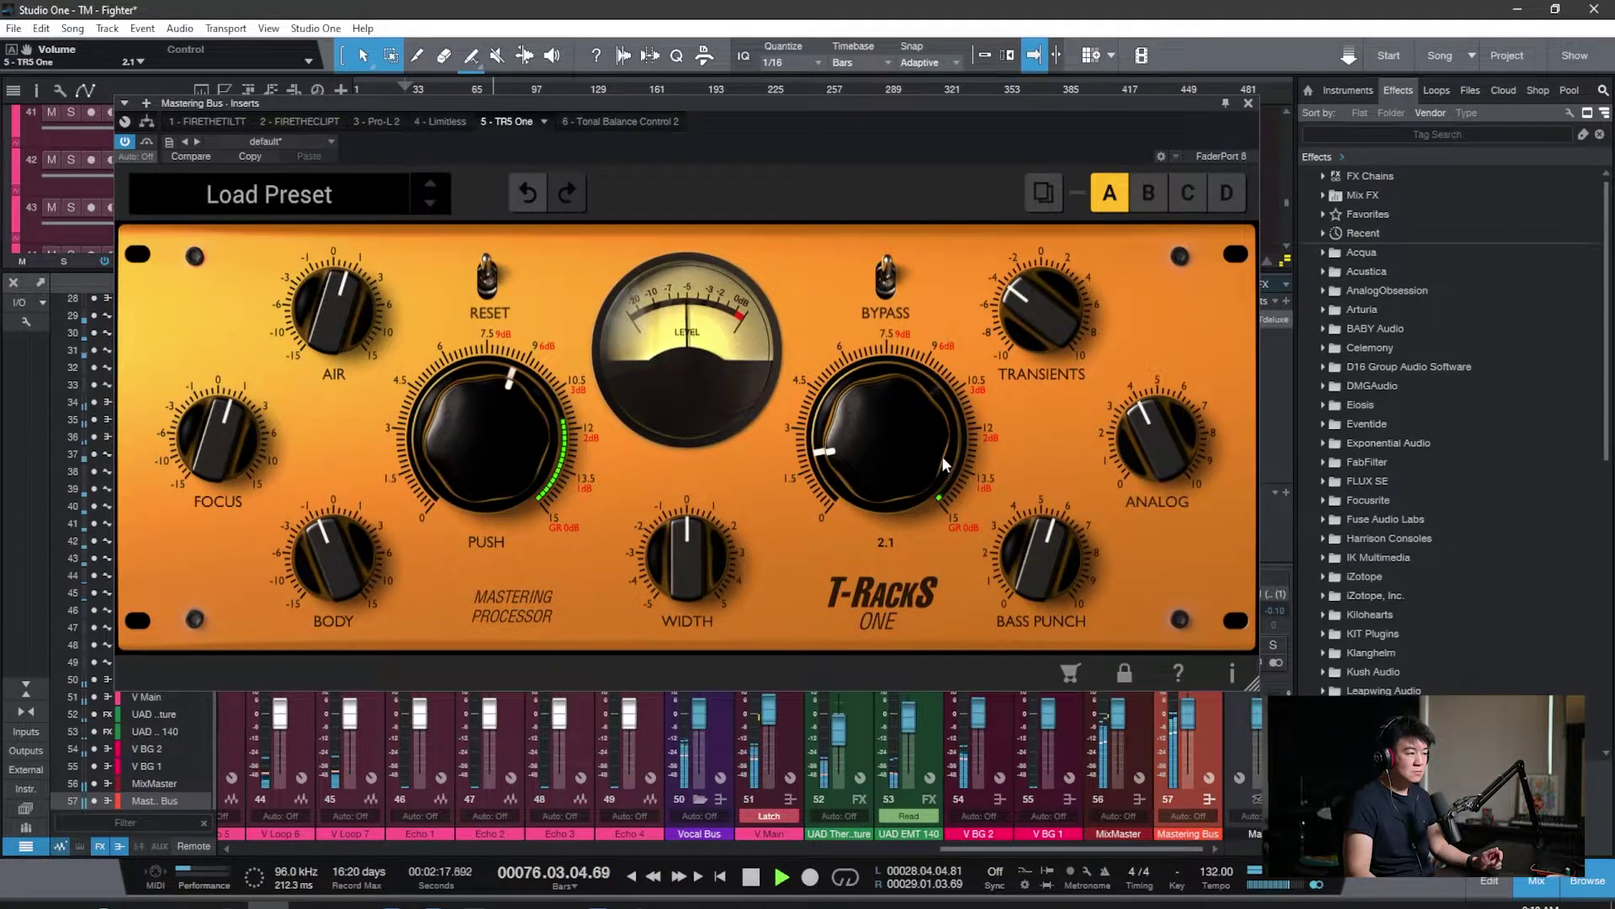
{"action": "mouse_move", "coordinate": [1042, 311]}
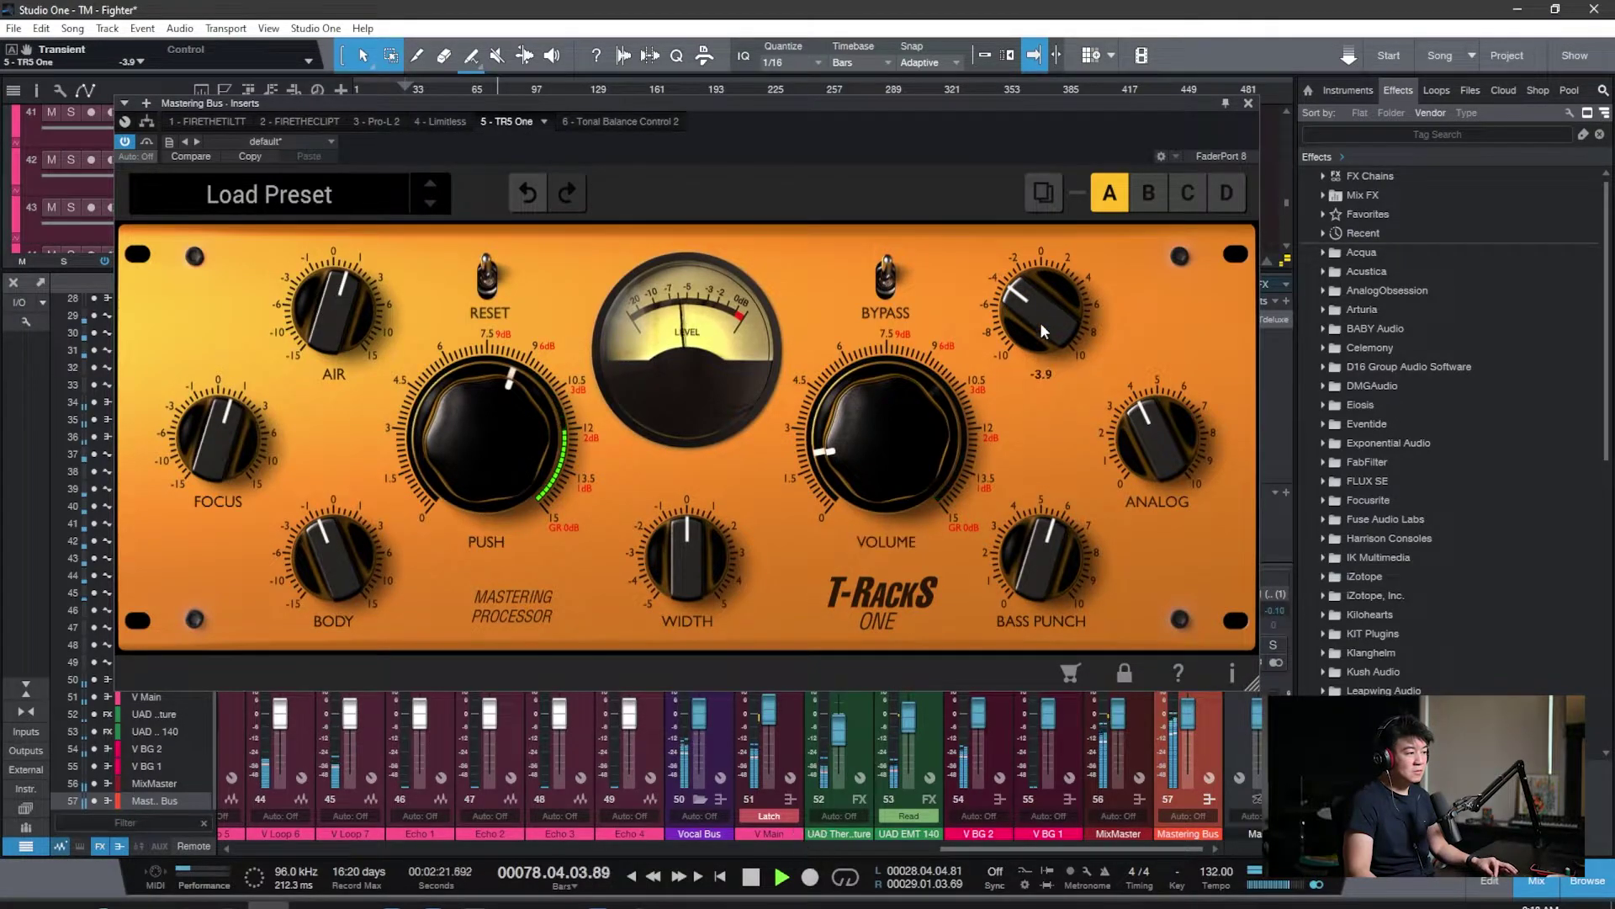
{"action": "key", "text": "space"}
Audition the Analog saturation during playback, sweeping it from 0 through 6.7 and 7.8 up to 10.
{"action": "mouse_move", "coordinate": [933, 451]}
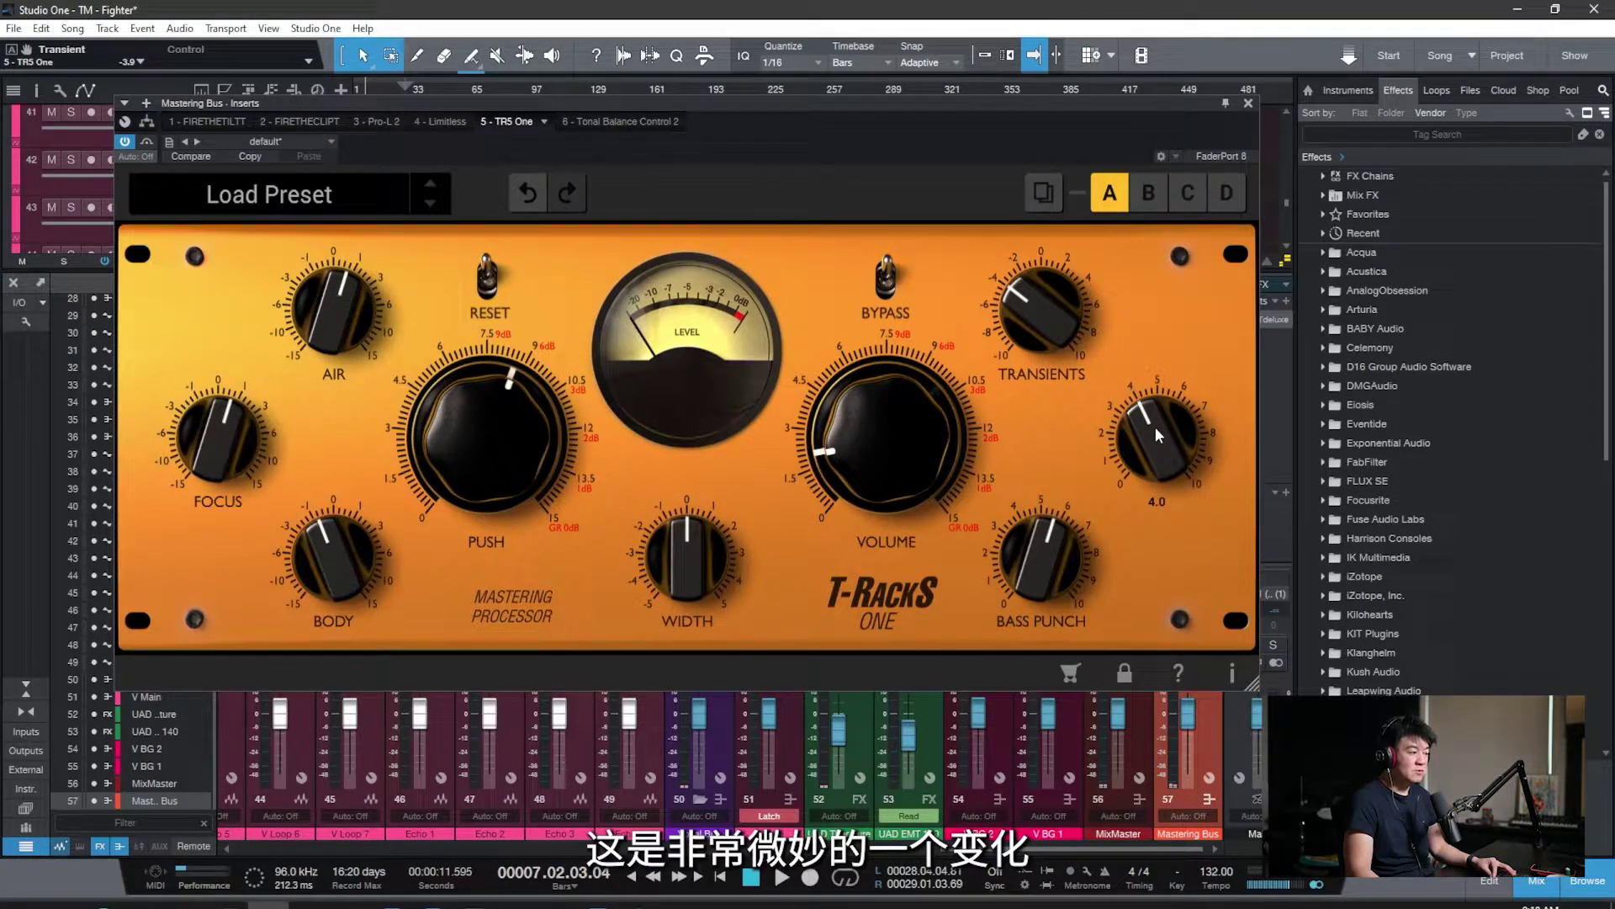
{"action": "left_click_drag", "start_coordinate": [1154, 428], "coordinate": [1147, 604]}
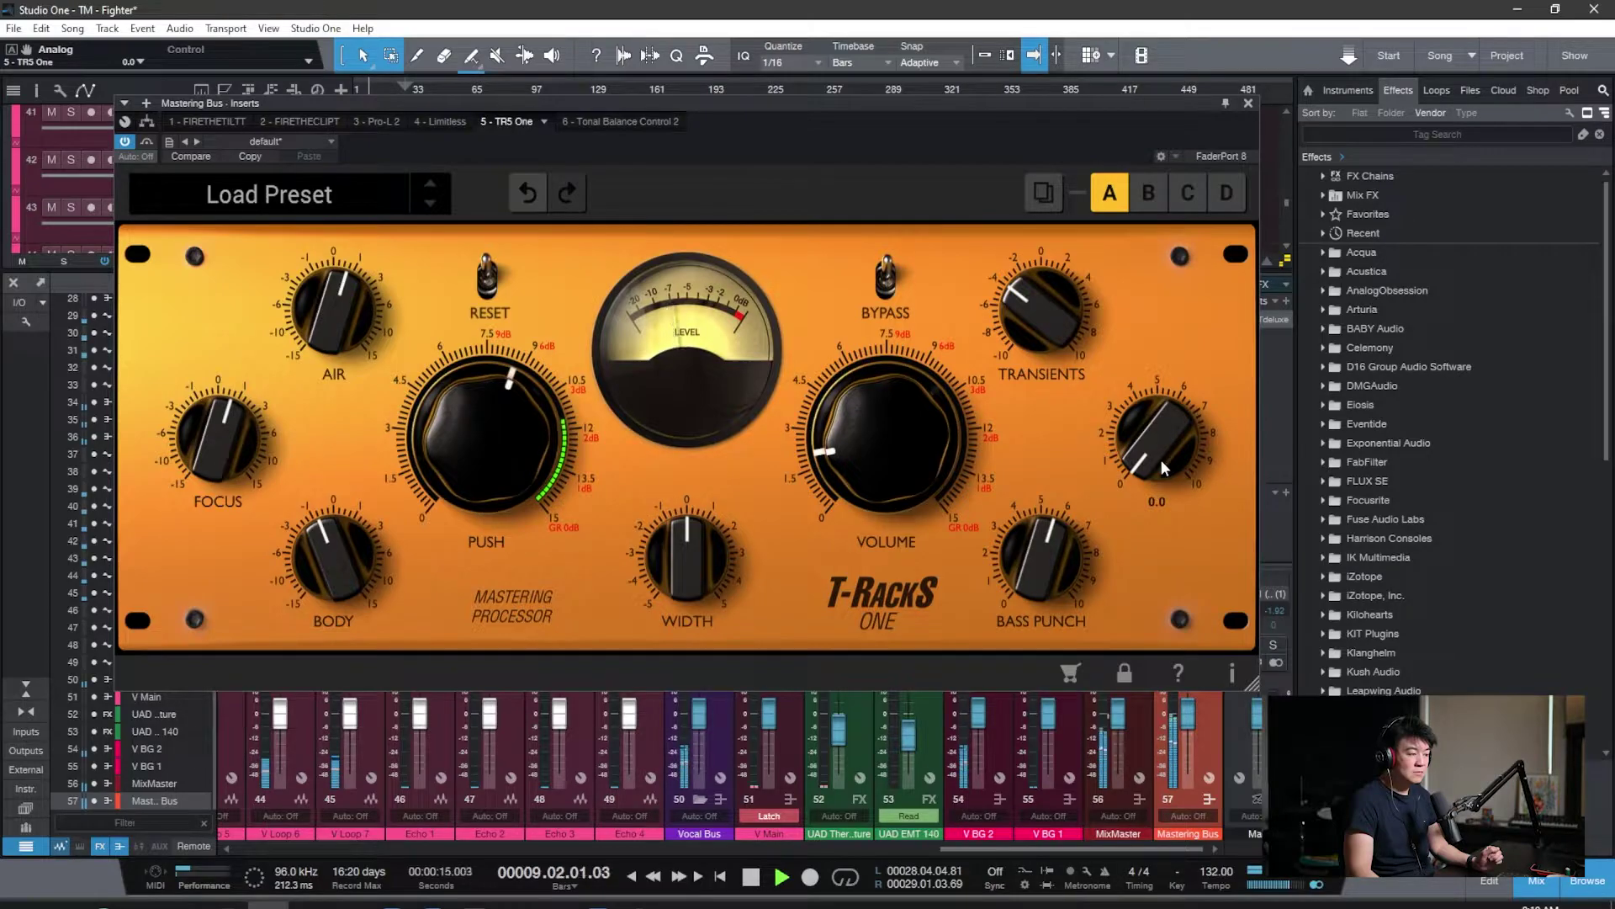
{"action": "left_click_drag", "start_coordinate": [1161, 460], "coordinate": [1204, 229]}
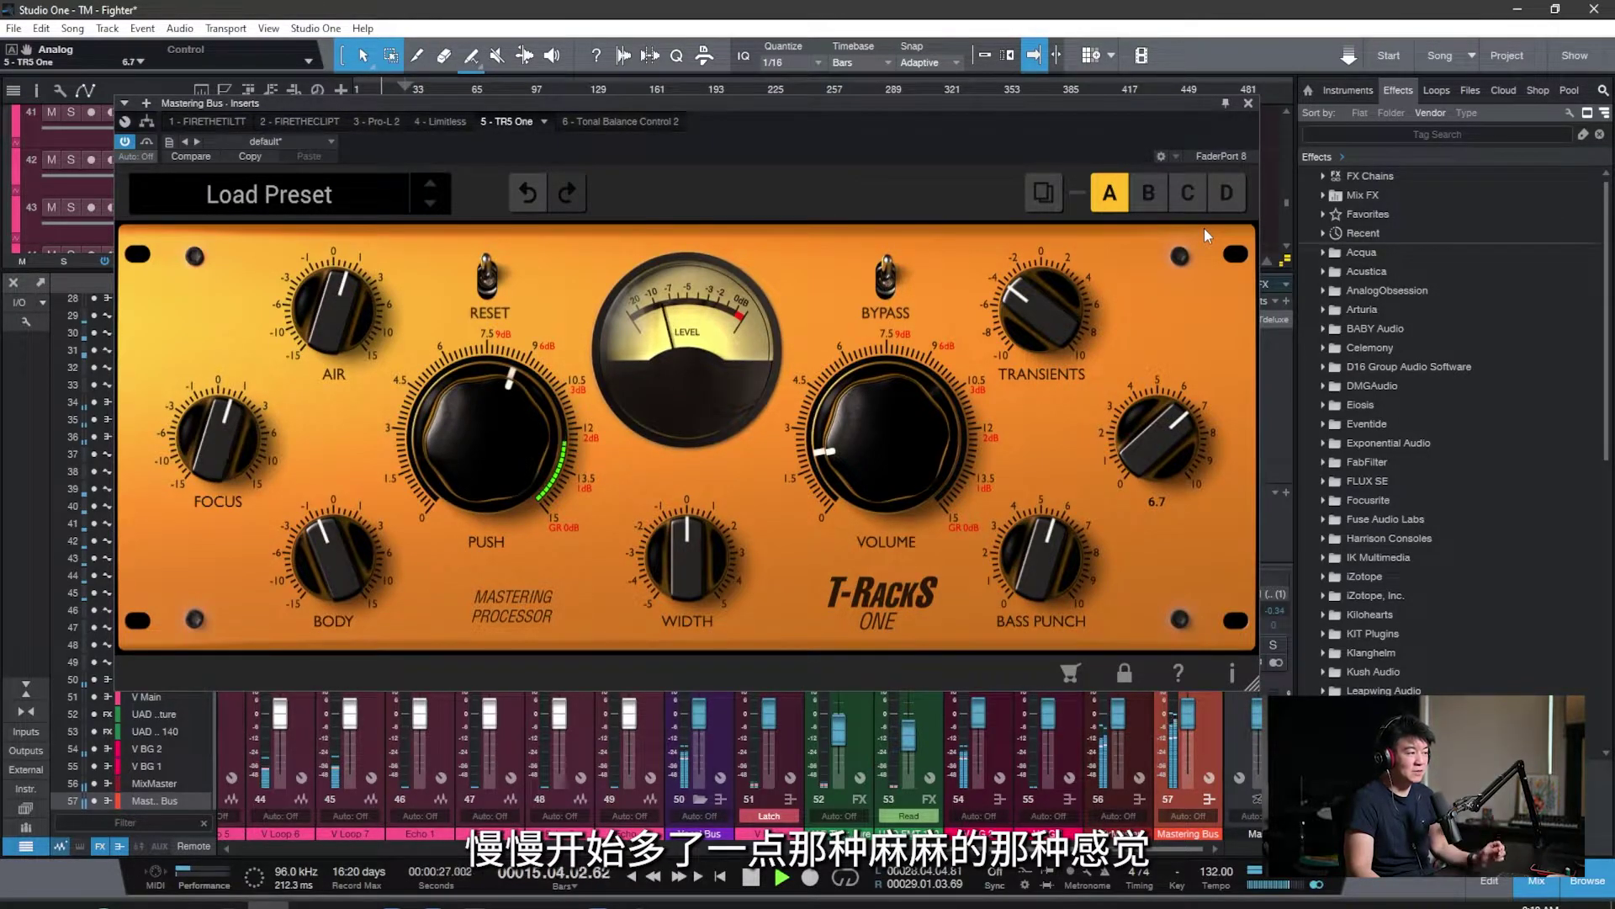
{"action": "left_click_drag", "start_coordinate": [1204, 229], "coordinate": [1215, 189]}
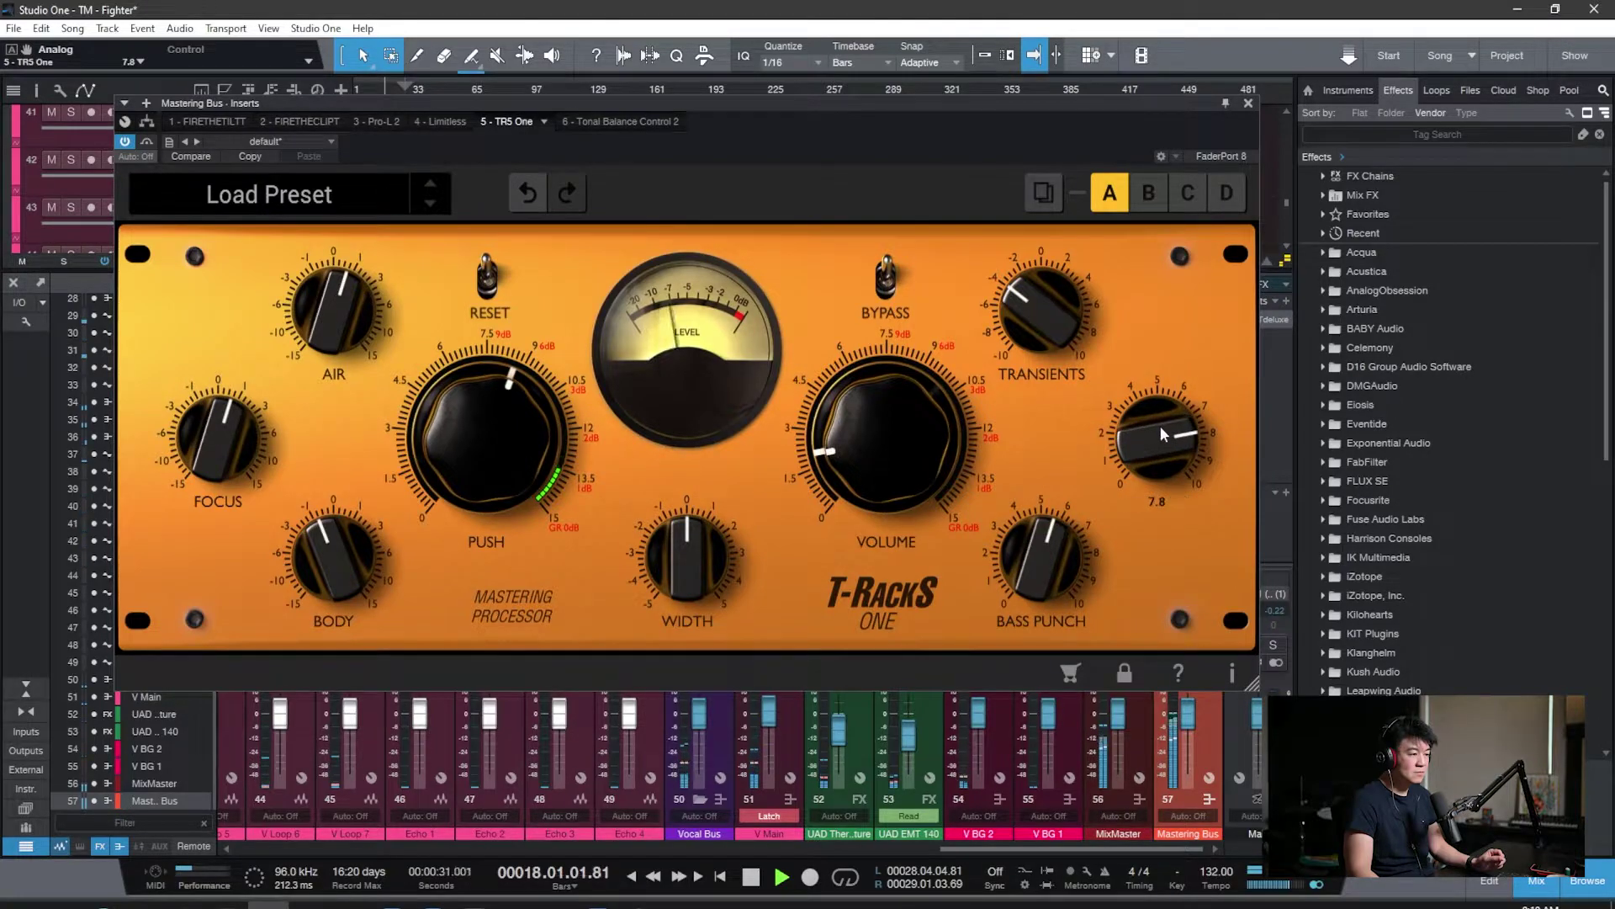
{"action": "left_click_drag", "start_coordinate": [1160, 425], "coordinate": [1260, 341]}
{"action": "mouse_move", "coordinate": [1161, 439]}
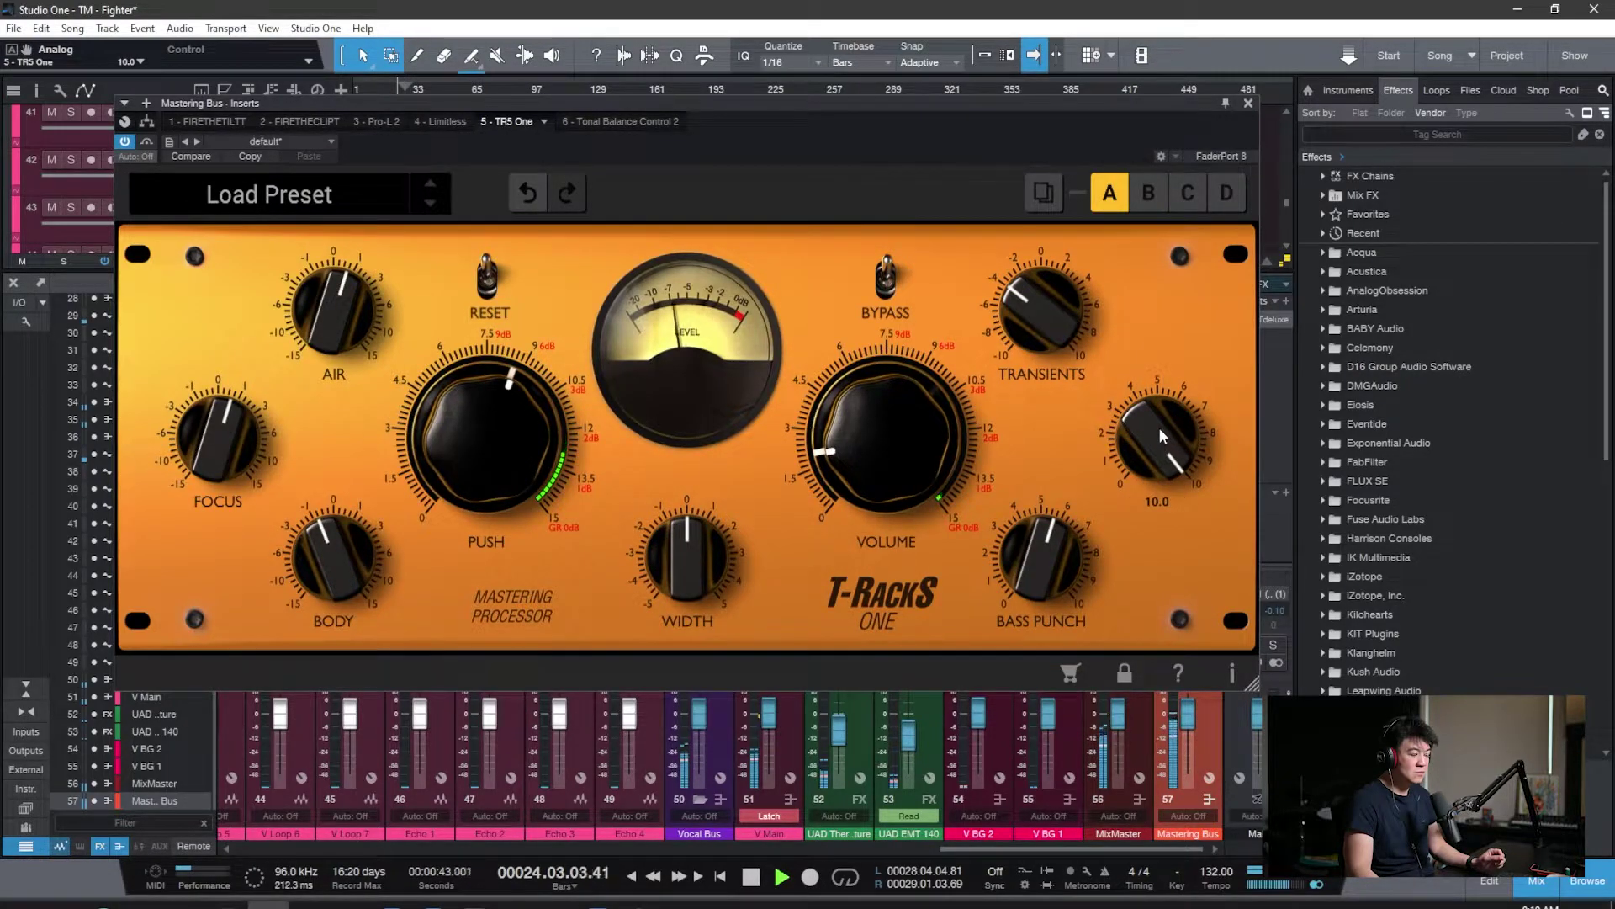
Bring Analog down to 3.0, stop playback, and fine-tune Analog to 3.2.
{"action": "left_click_drag", "start_coordinate": [1159, 431], "coordinate": [1176, 678]}
{"action": "key", "text": "space"}
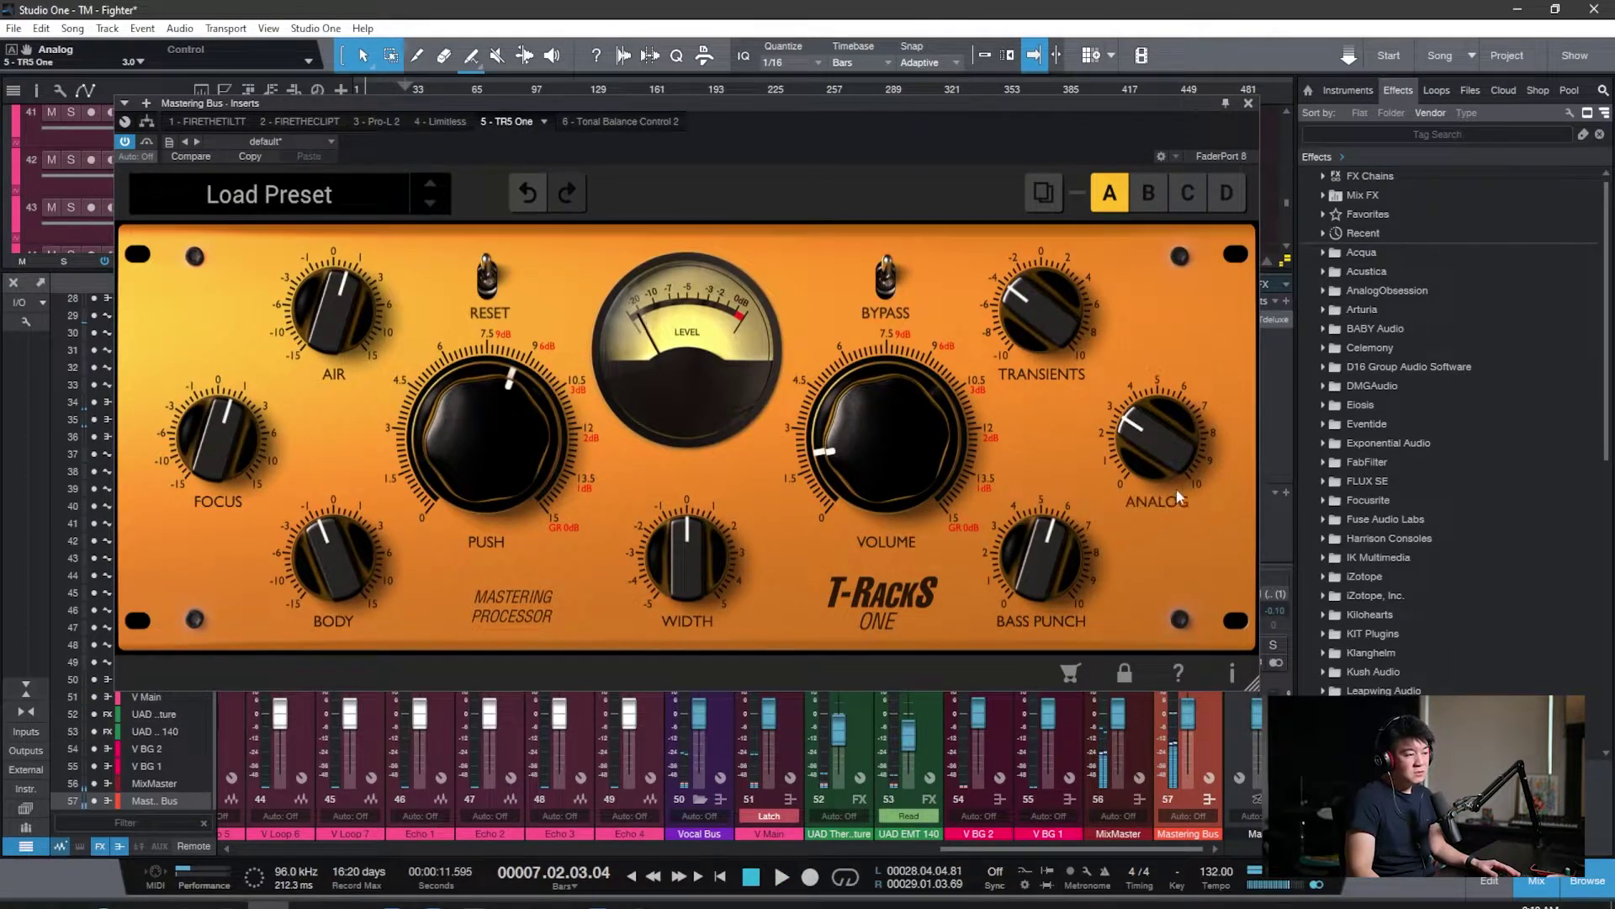
{"action": "mouse_move", "coordinate": [1137, 435]}
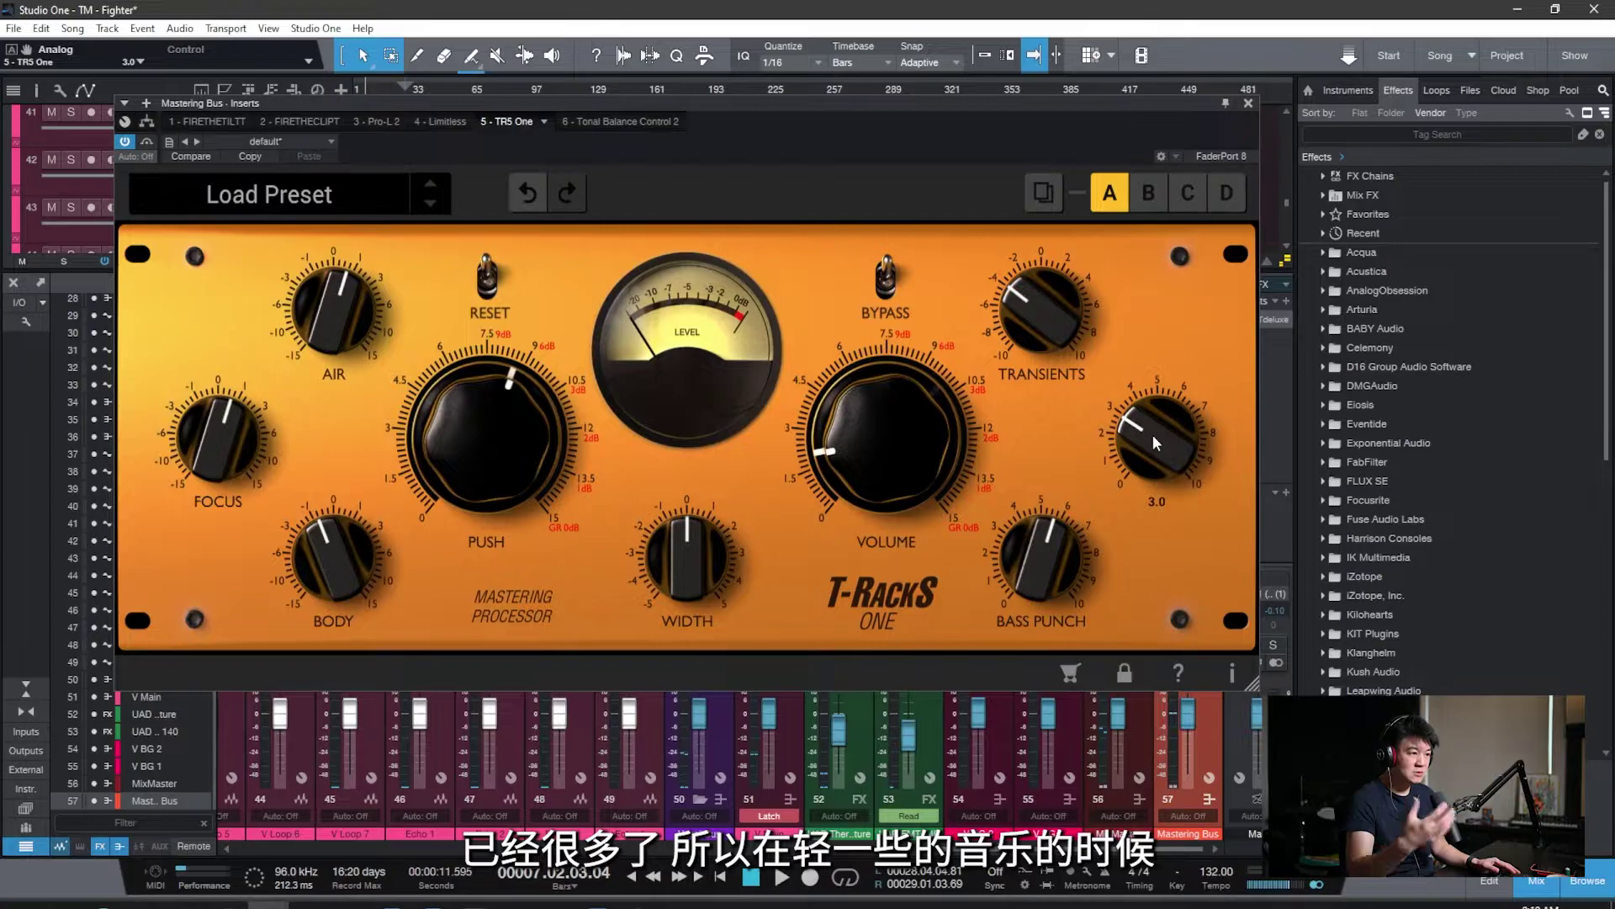
{"action": "left_click_drag", "start_coordinate": [1152, 440], "coordinate": [1153, 436]}
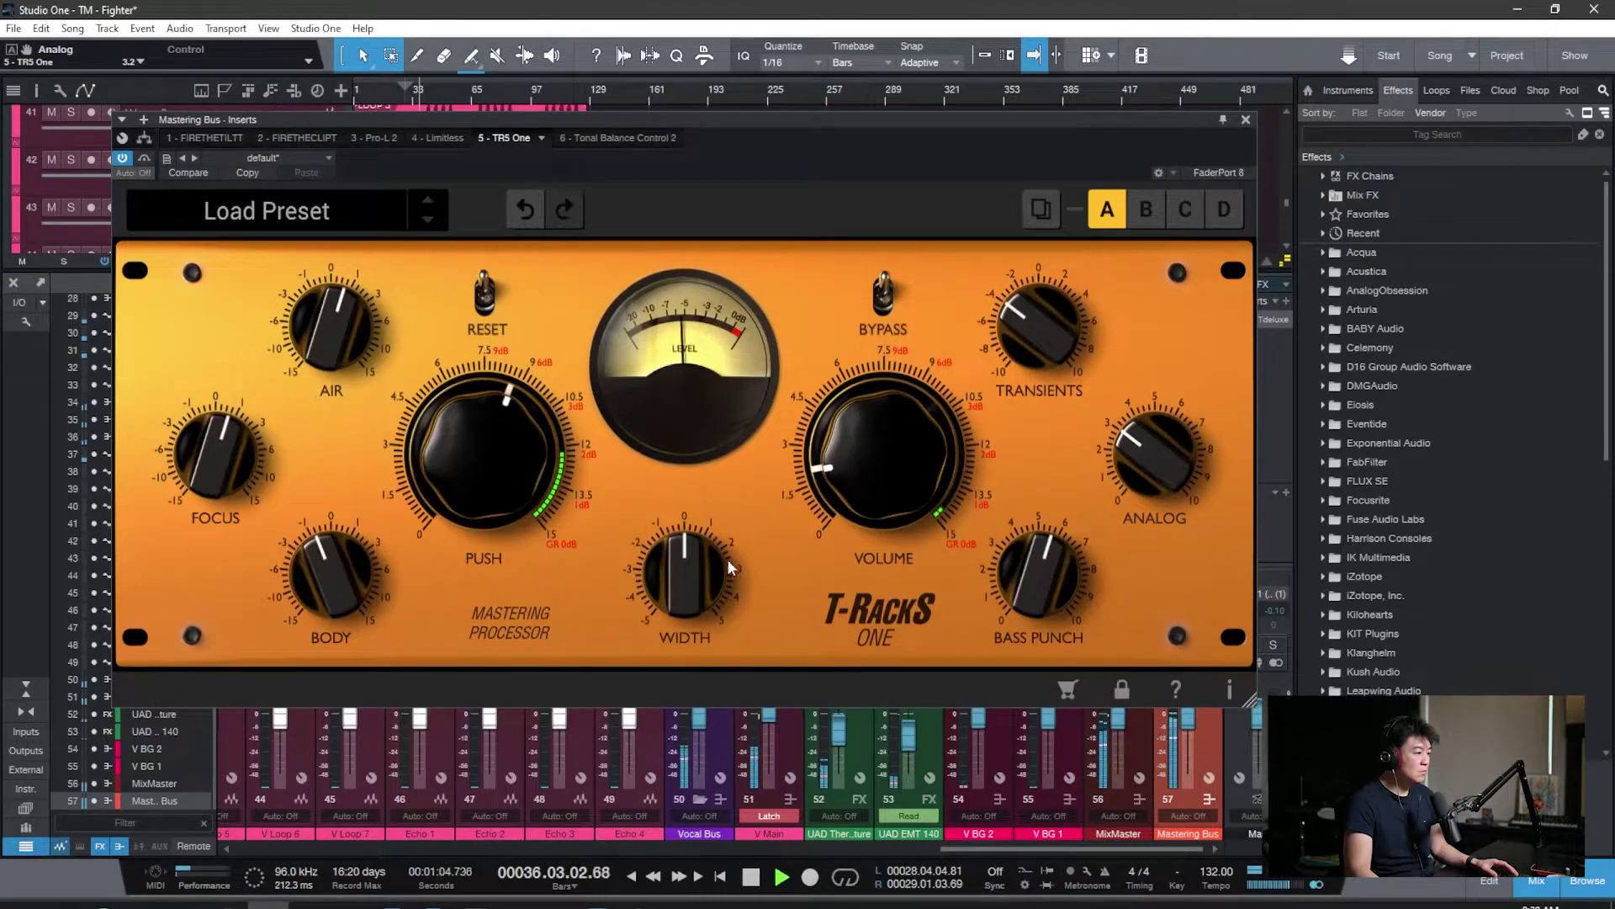
{"action": "mouse_move", "coordinate": [716, 571]}
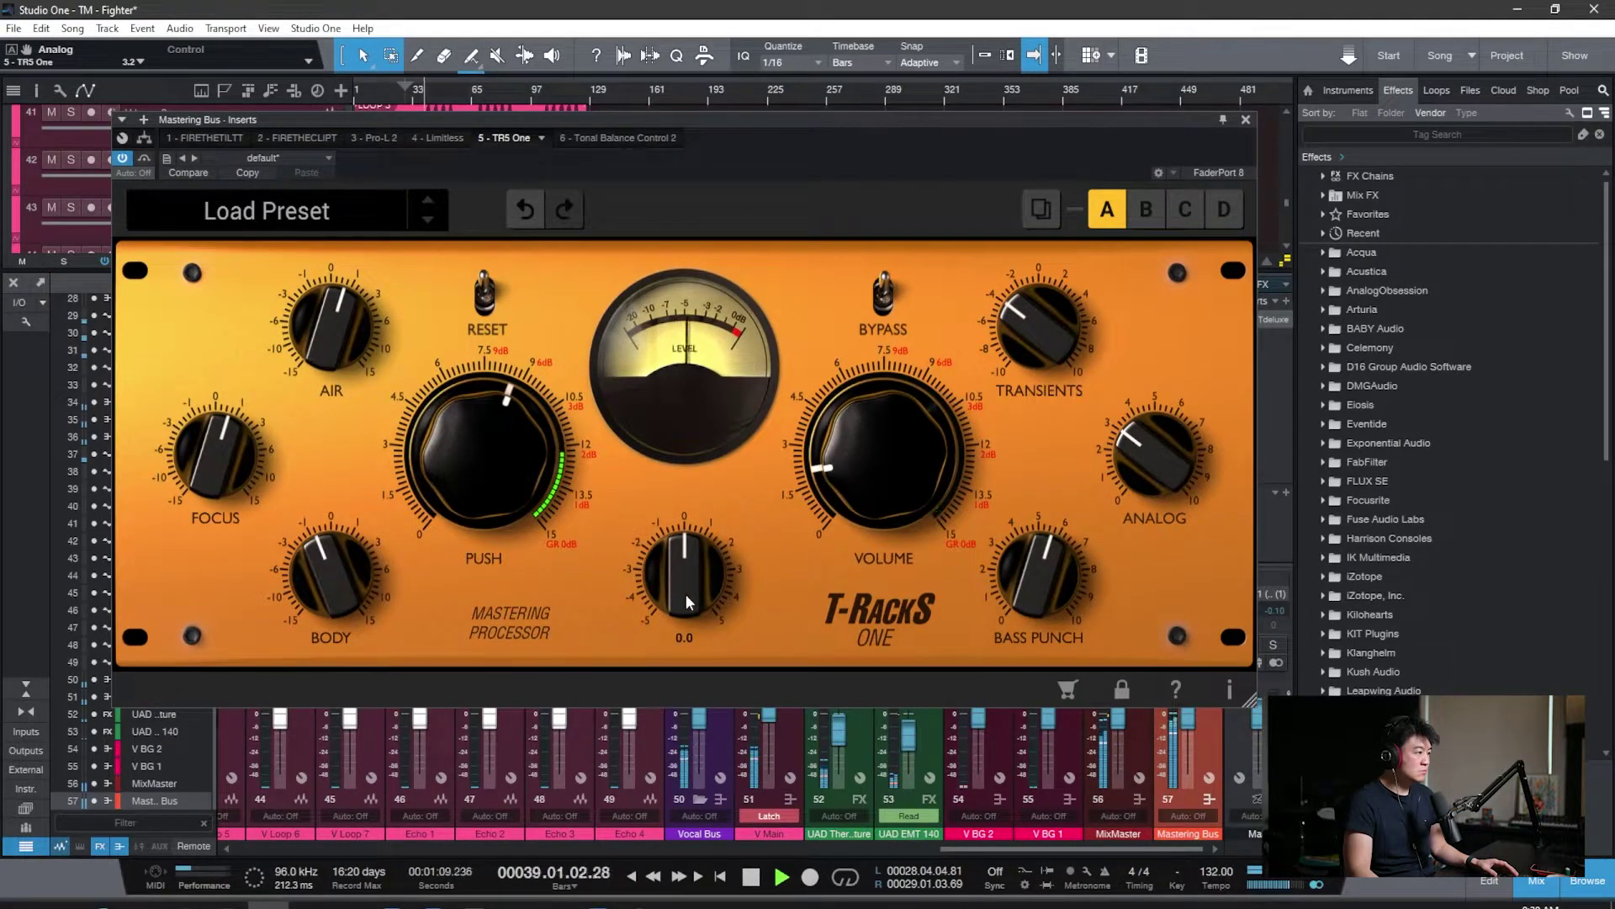
Raise Width to 3.8 during playback and compare the widened mix with the bypassed signal.
{"action": "left_click_drag", "start_coordinate": [795, 121], "coordinate": [794, 110]}
{"action": "mouse_move", "coordinate": [702, 557]}
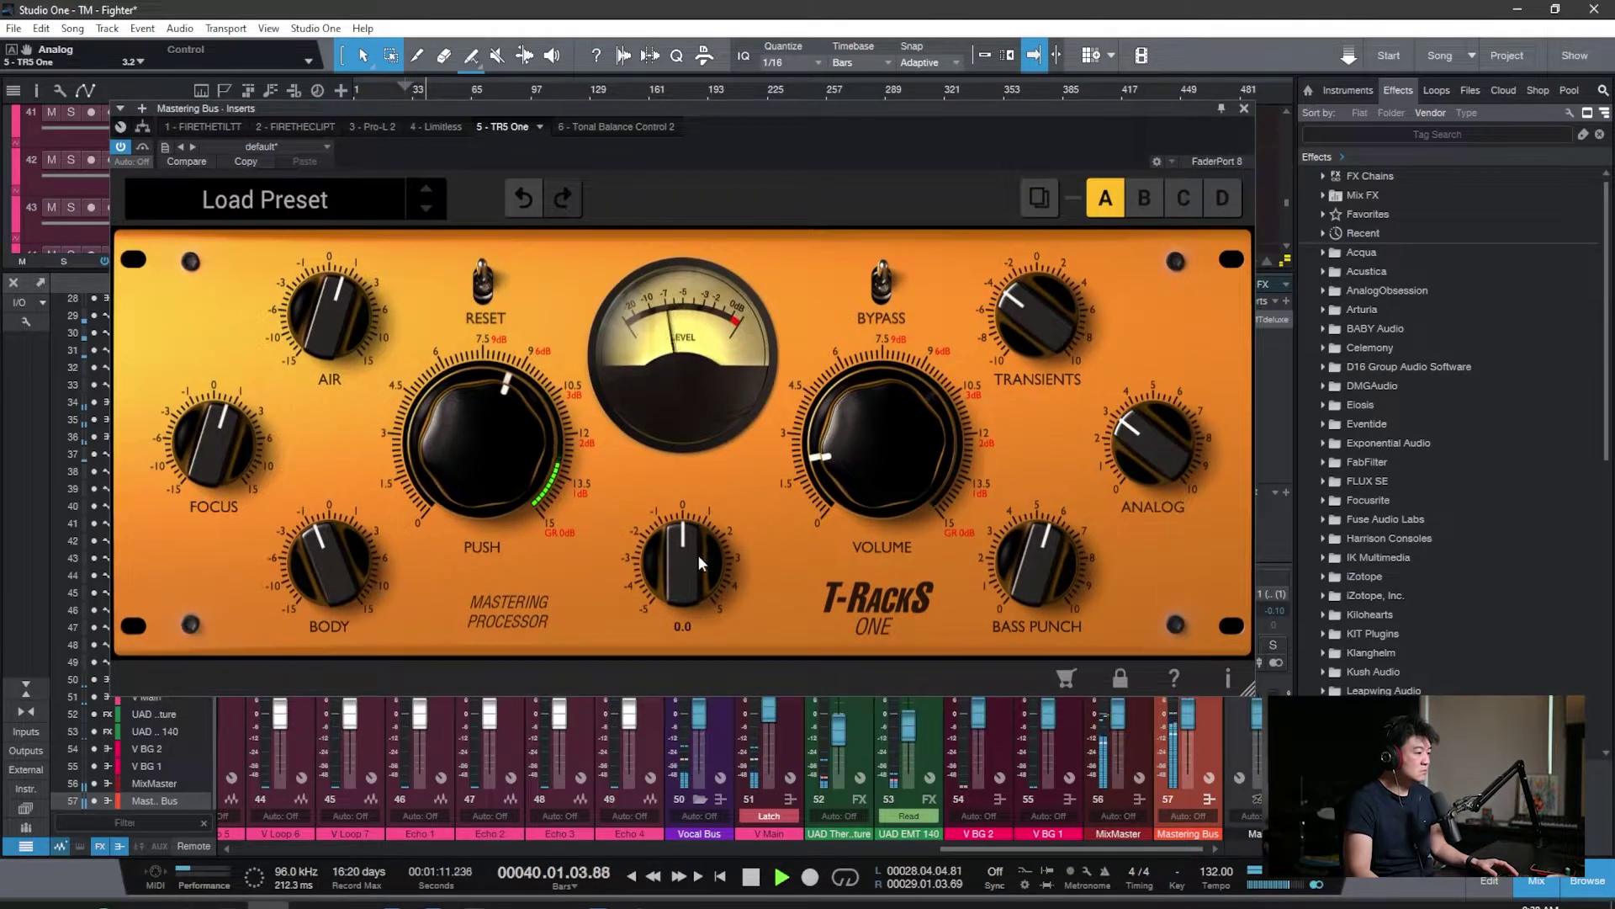
{"action": "left_click_drag", "start_coordinate": [685, 593], "coordinate": [725, 459]}
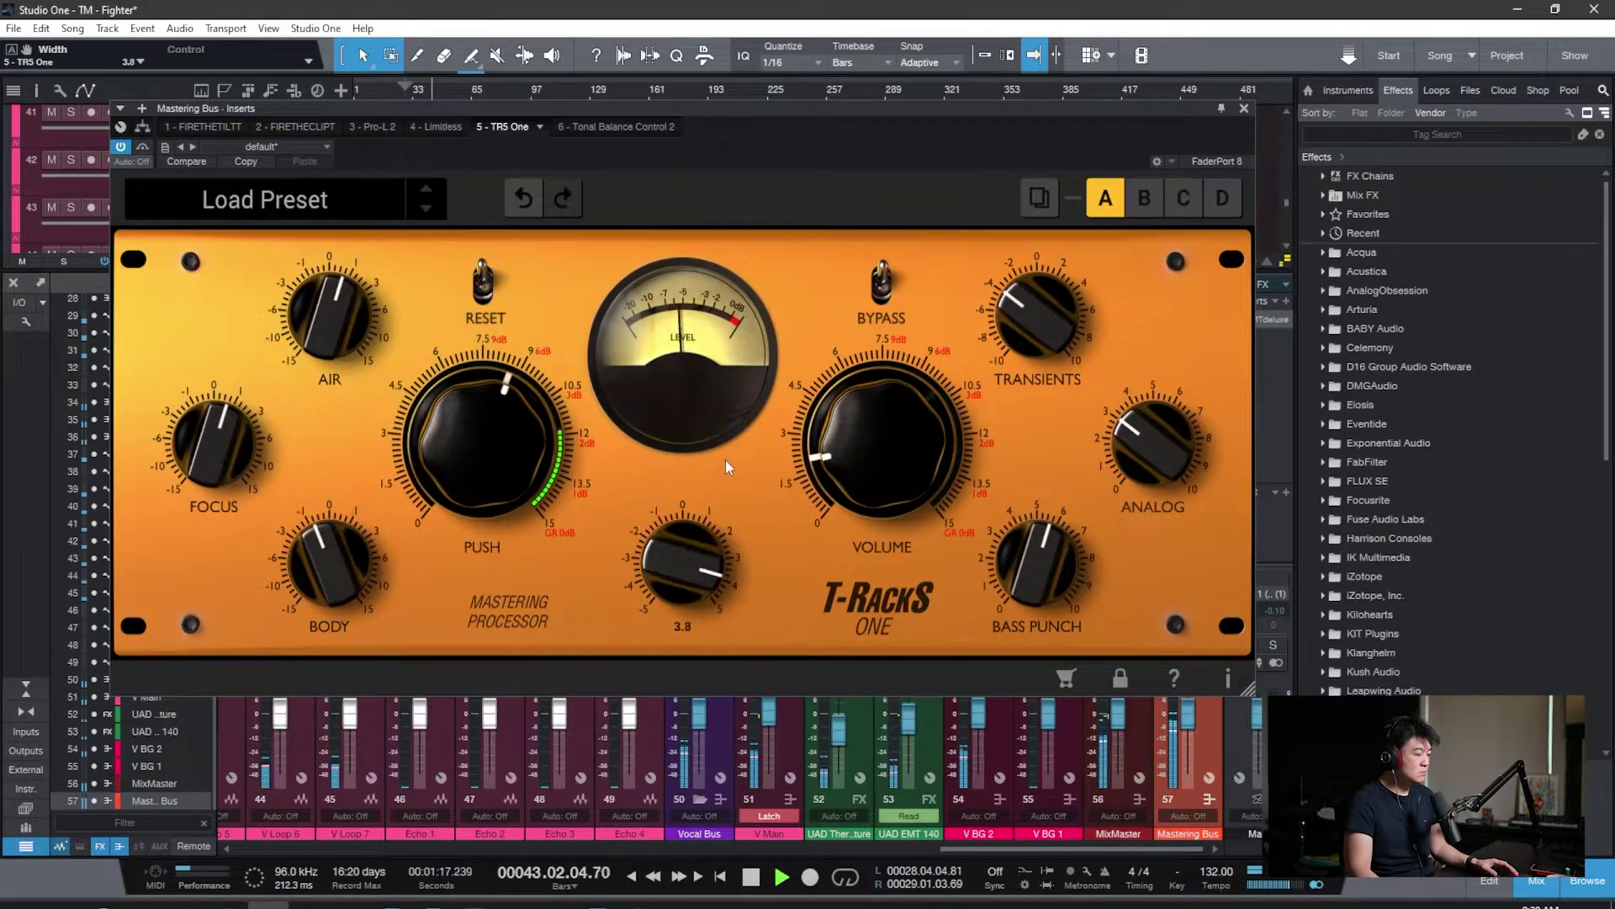
{"action": "left_click", "coordinate": [144, 149]}
{"action": "left_click", "coordinate": [144, 149]}
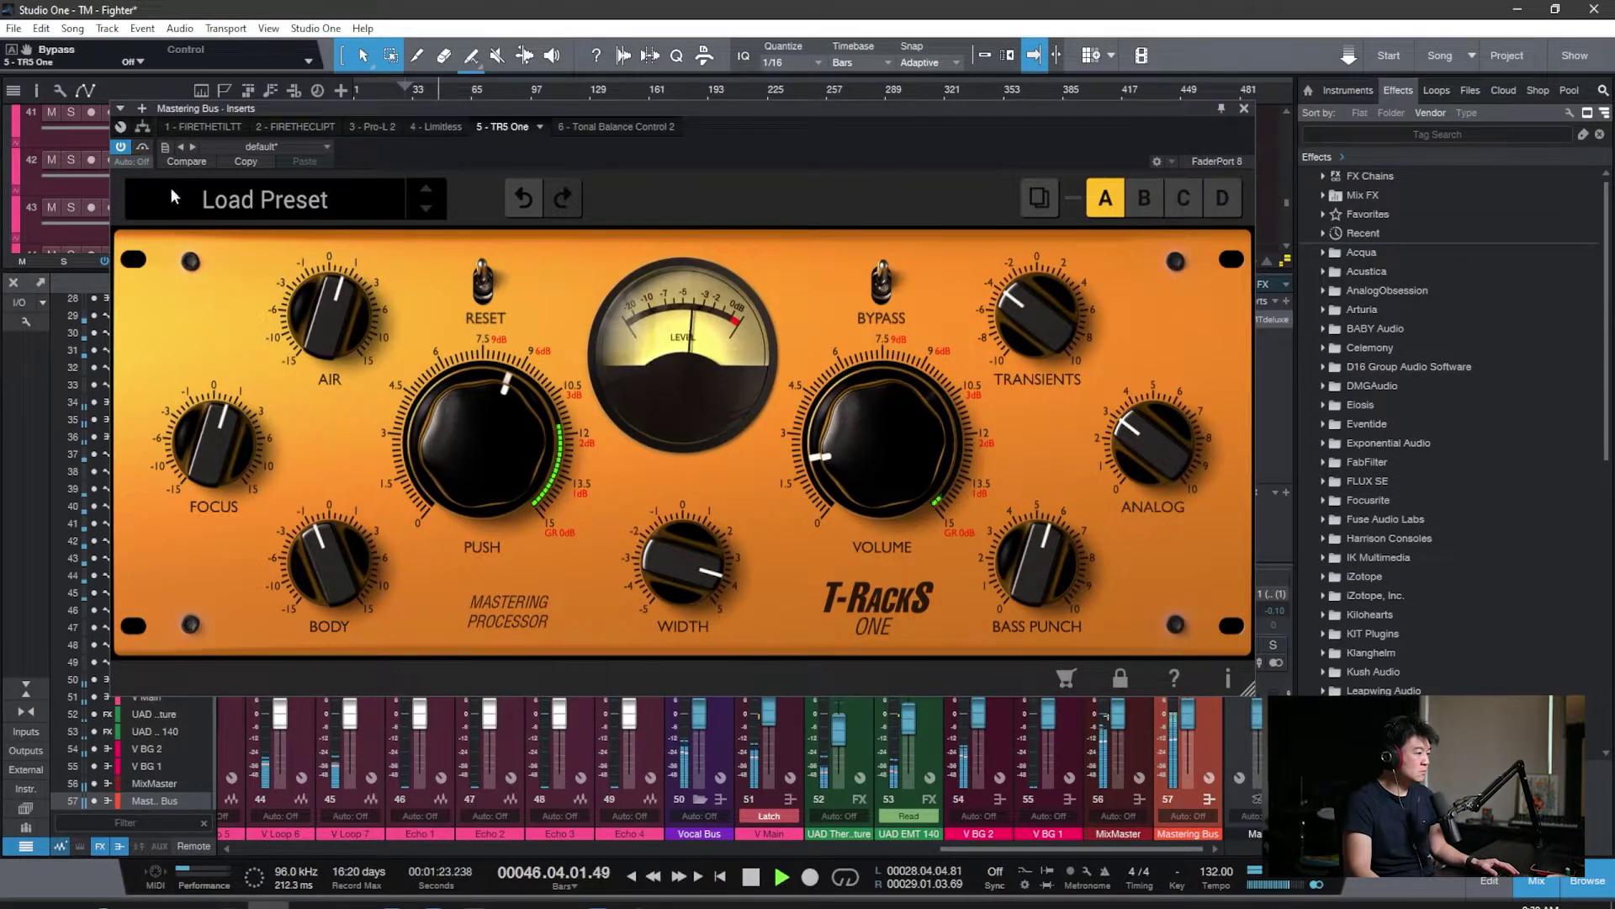
Audition the Width control from -5.0 to 2.3, and fine-tune it to 2.5.
{"action": "mouse_move", "coordinate": [686, 553]}
{"action": "left_mouse_down"}
{"action": "mouse_move", "coordinate": [687, 520]}
{"action": "mouse_move", "coordinate": [678, 580]}
{"action": "left_mouse_up"}
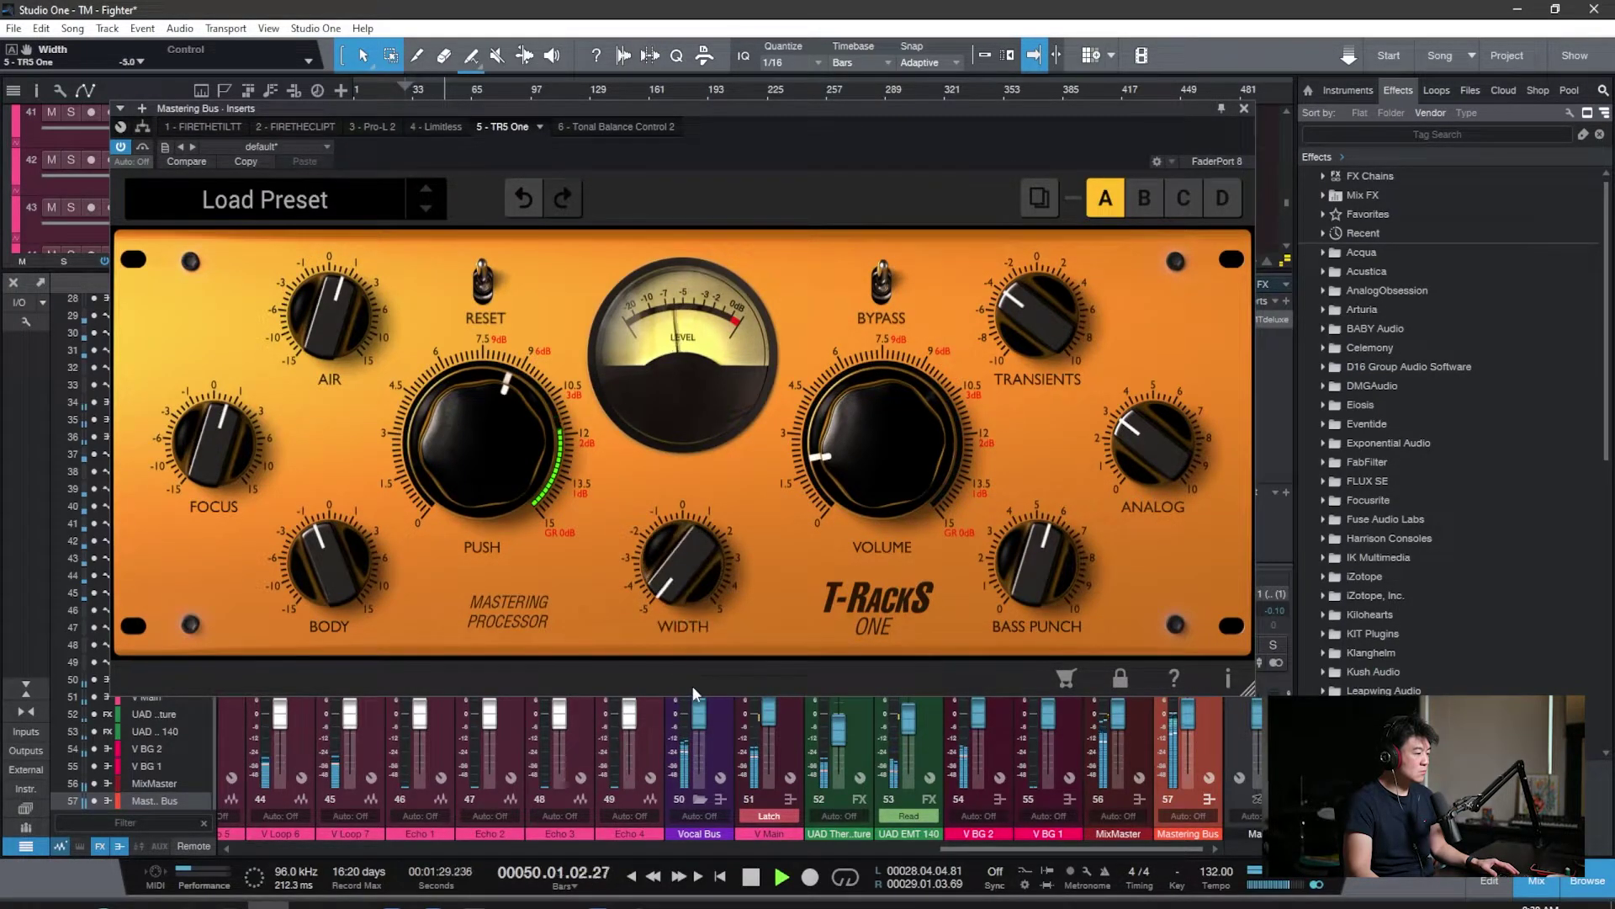
{"action": "left_click_drag", "start_coordinate": [673, 602], "coordinate": [732, 347]}
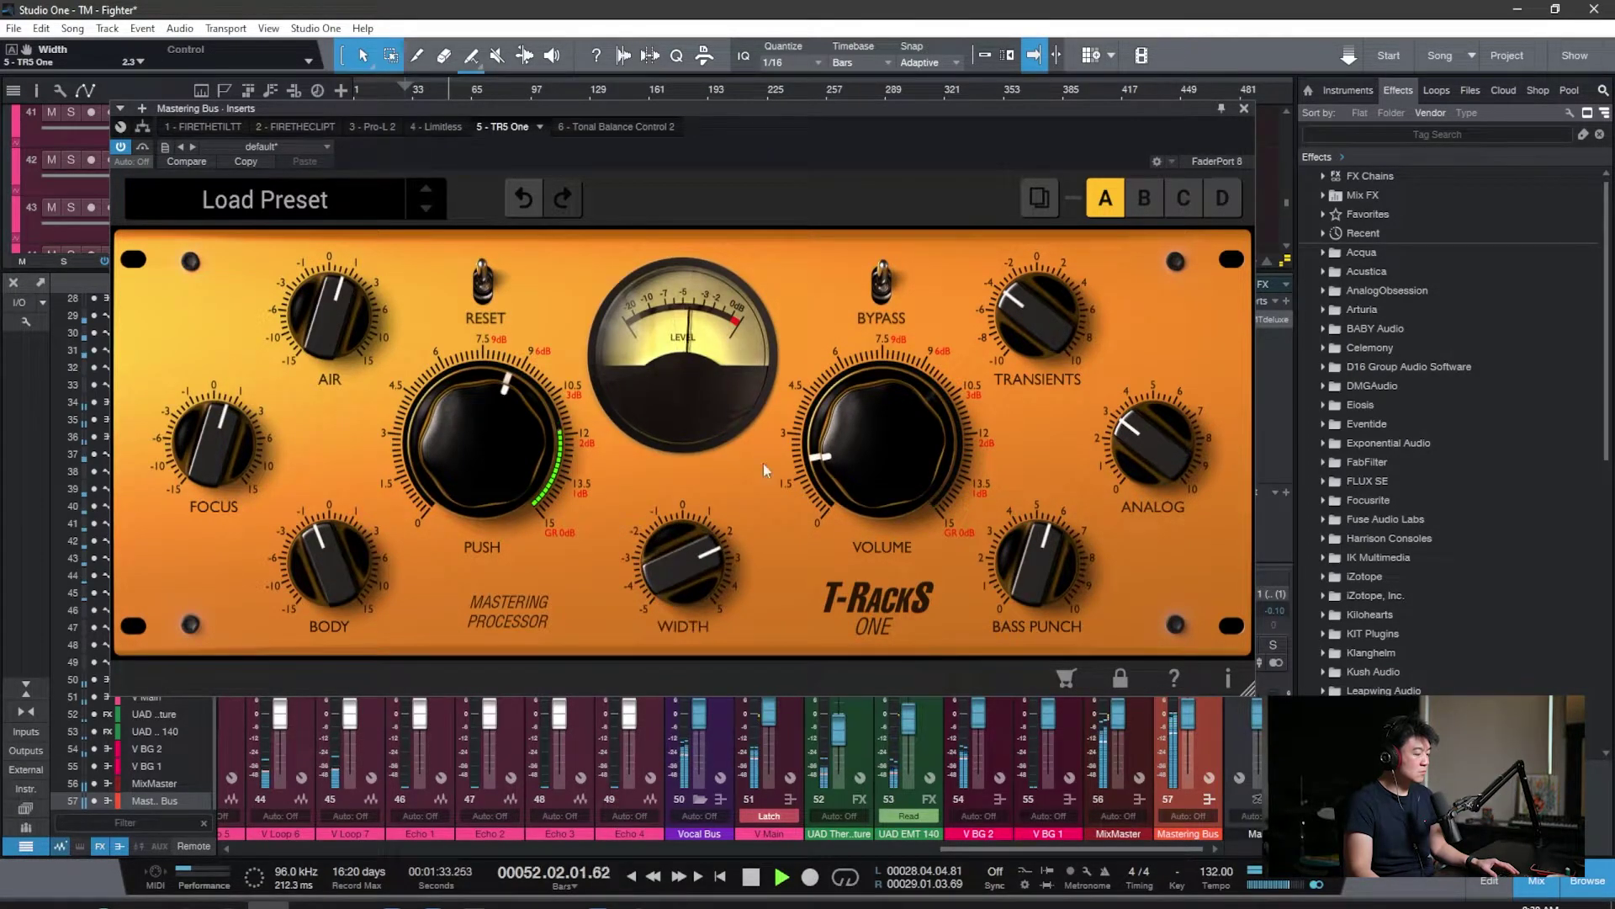
{"action": "mouse_move", "coordinate": [668, 569]}
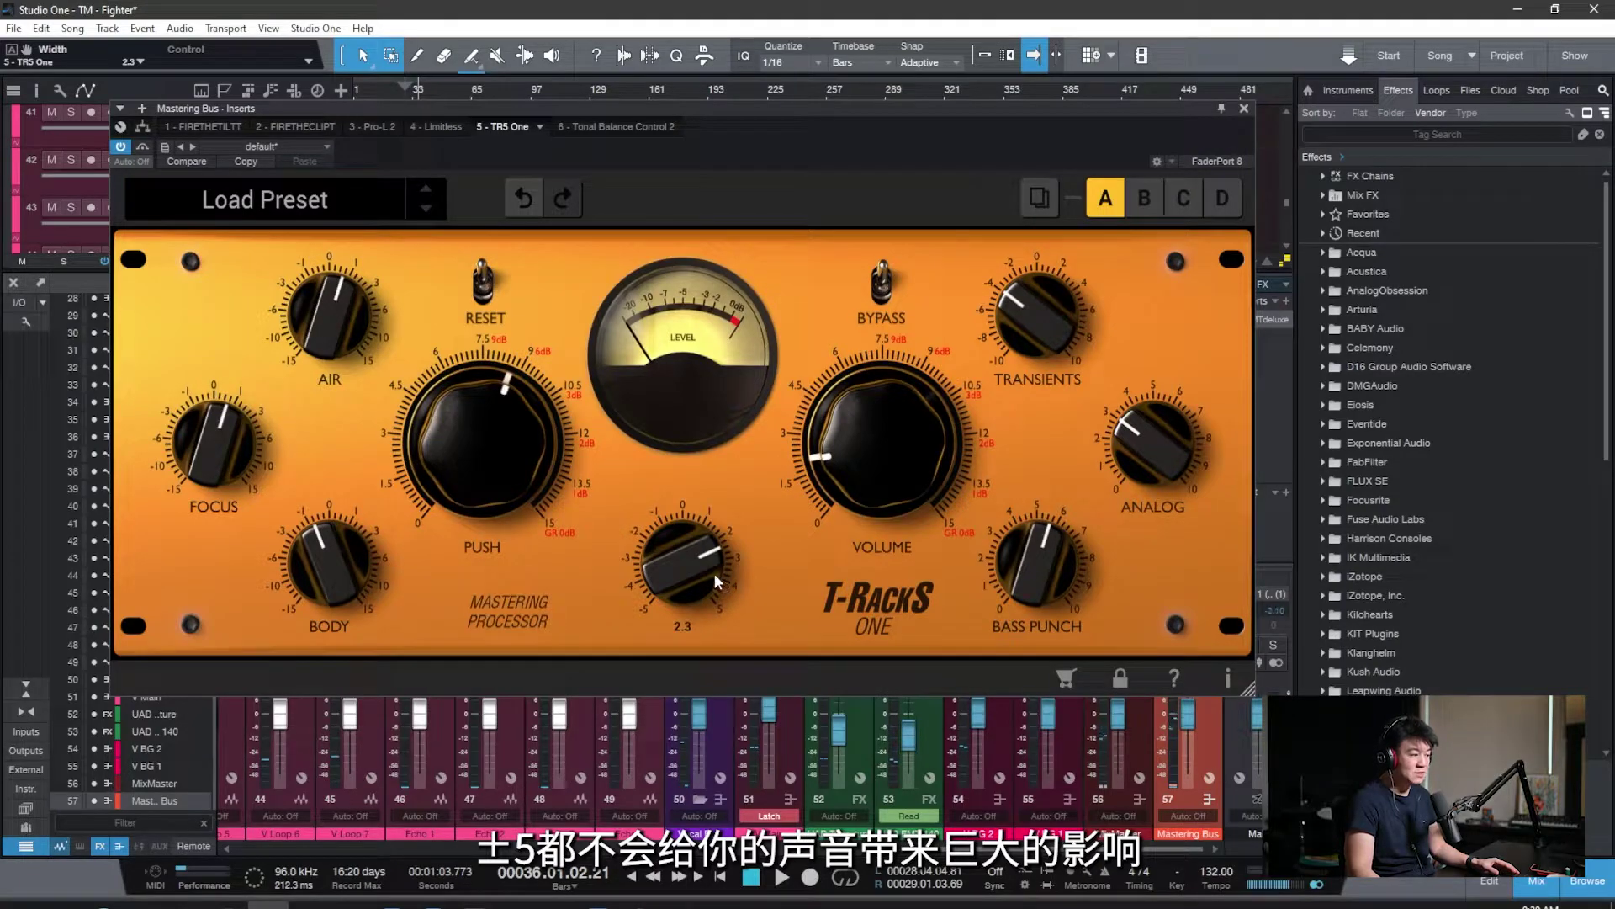
{"action": "left_click_drag", "start_coordinate": [682, 580], "coordinate": [681, 571]}
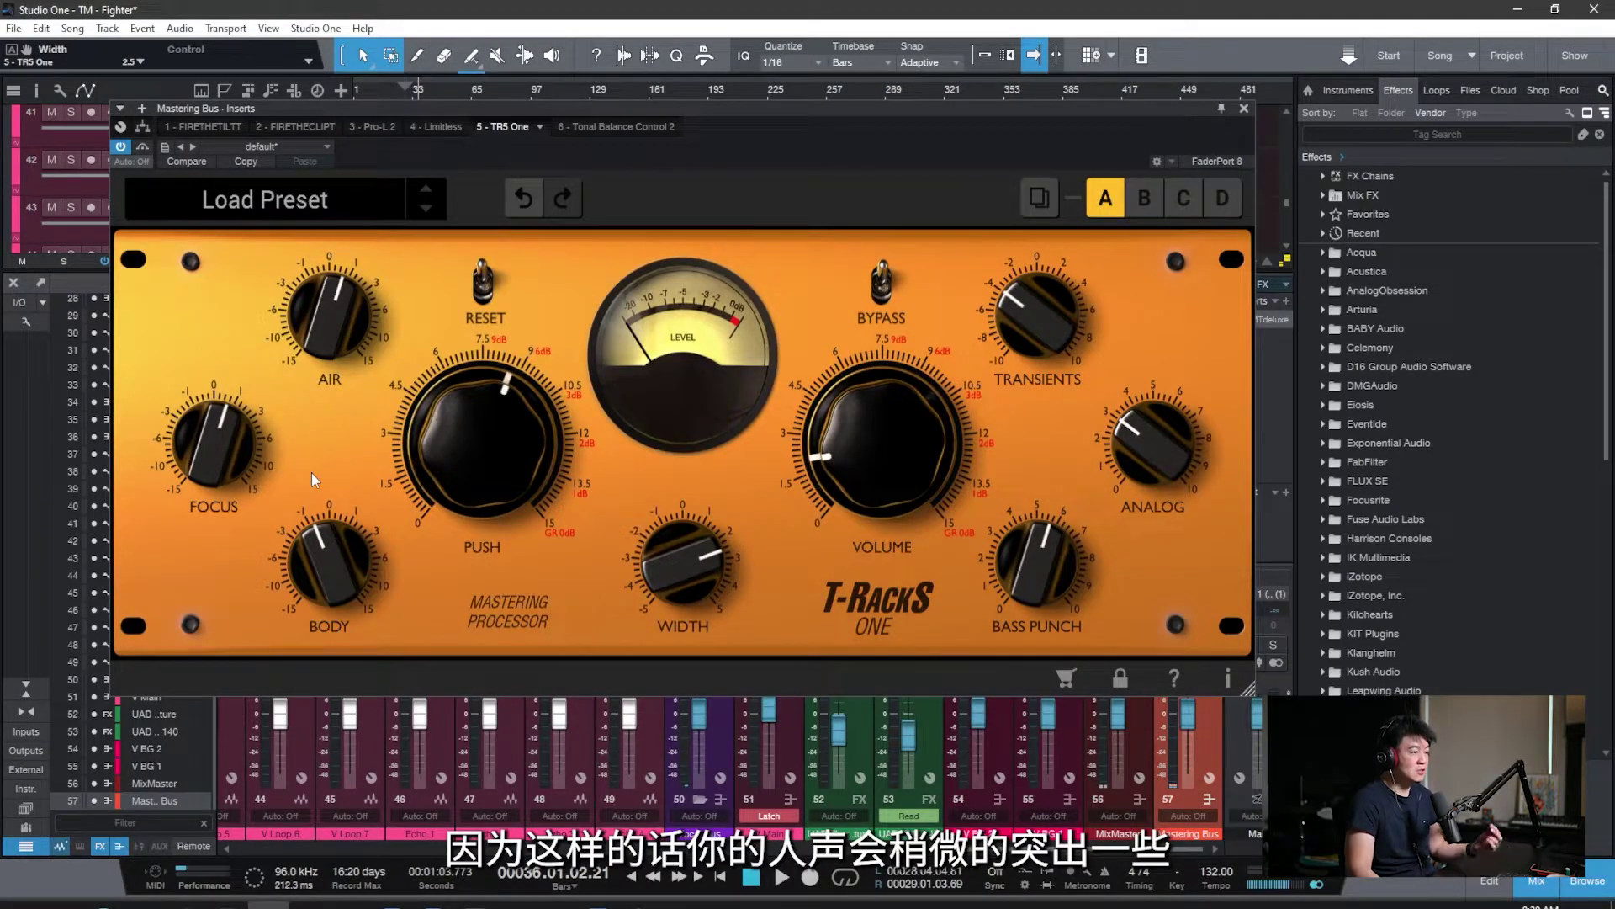
Reset Focus to 0.0, set Width to 5.0, and start playback.
{"action": "mouse_move", "coordinate": [223, 449]}
{"action": "left_click_drag", "start_coordinate": [223, 449], "coordinate": [224, 455]}
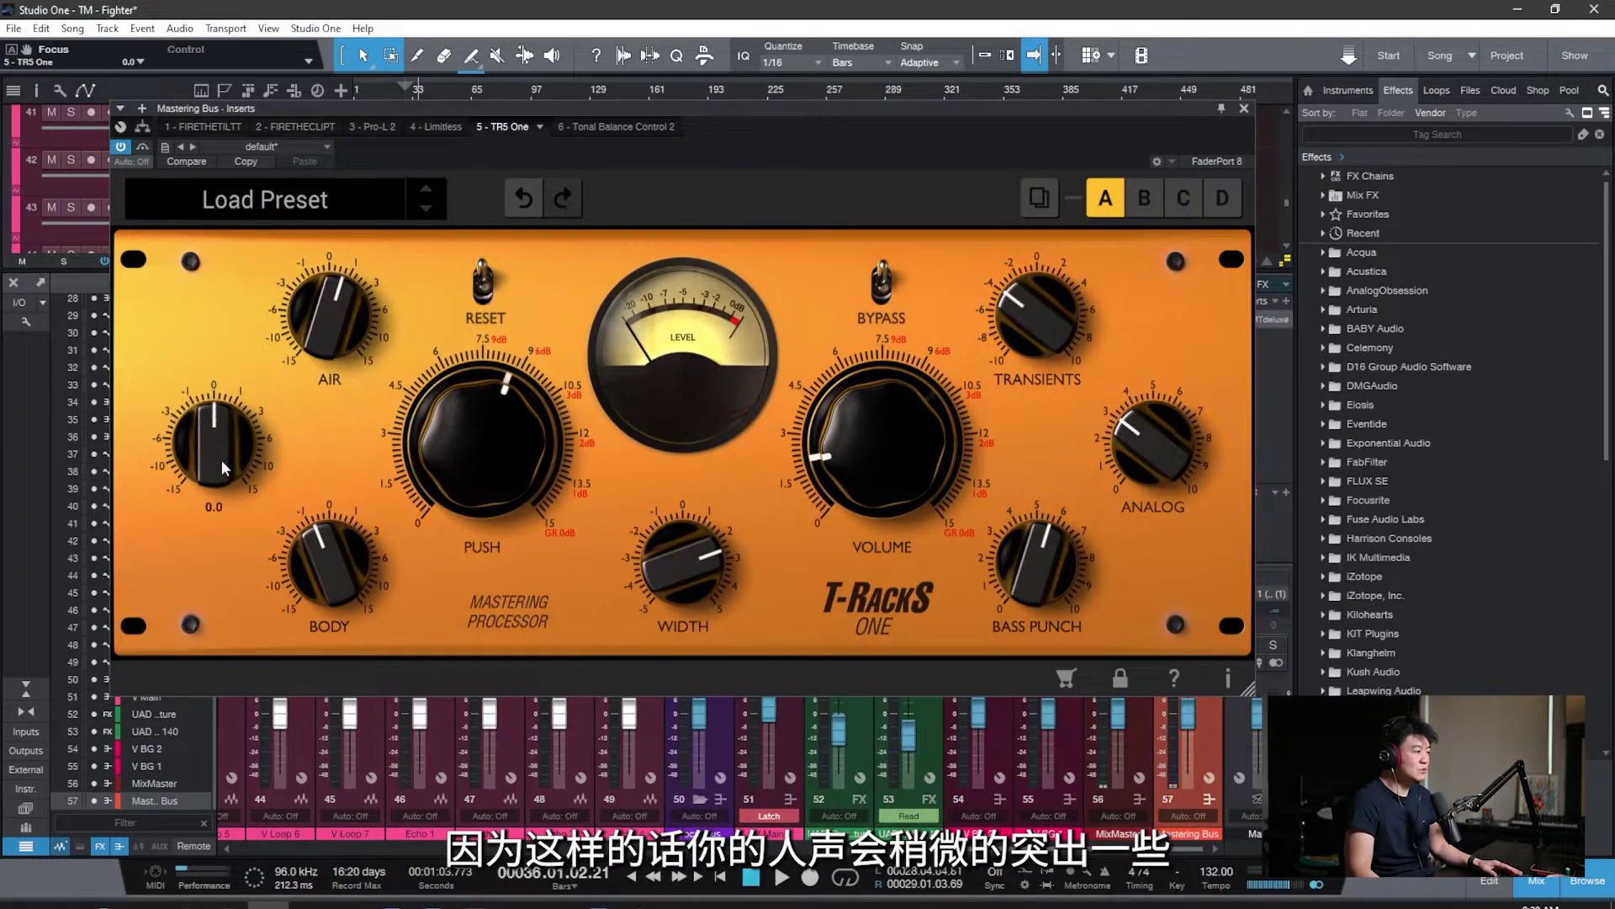
{"action": "left_click_drag", "start_coordinate": [671, 564], "coordinate": [682, 482]}
{"action": "key", "text": "space"}
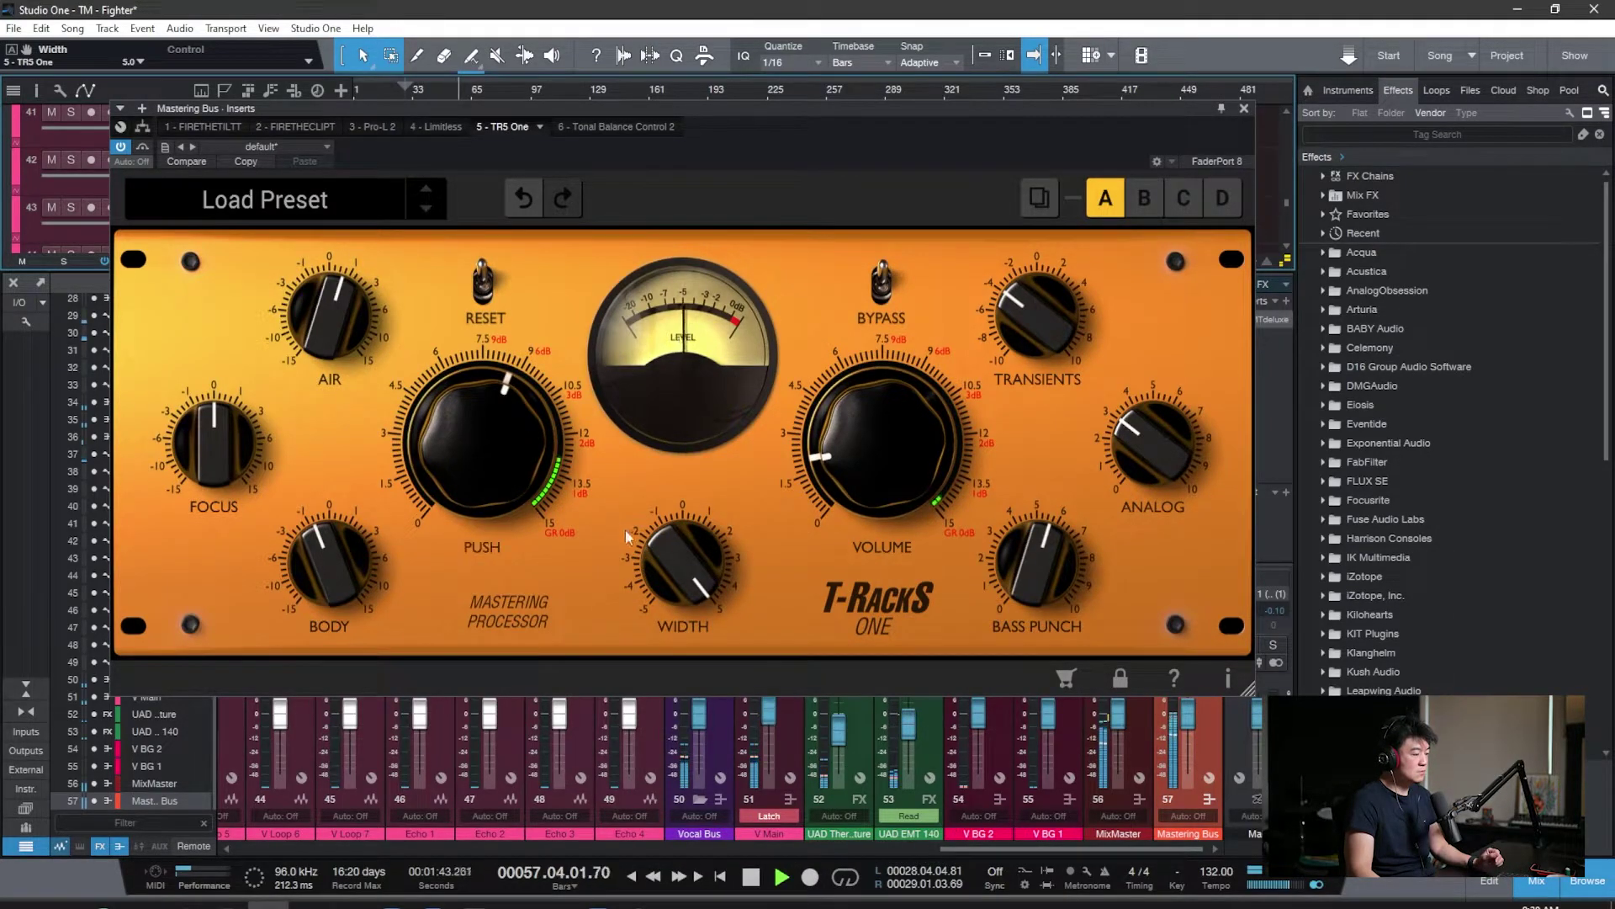
Ease Width back to 4.3 and raise Focus to 6.9 while the mix plays.
{"action": "left_click_drag", "start_coordinate": [676, 559], "coordinate": [675, 577]}
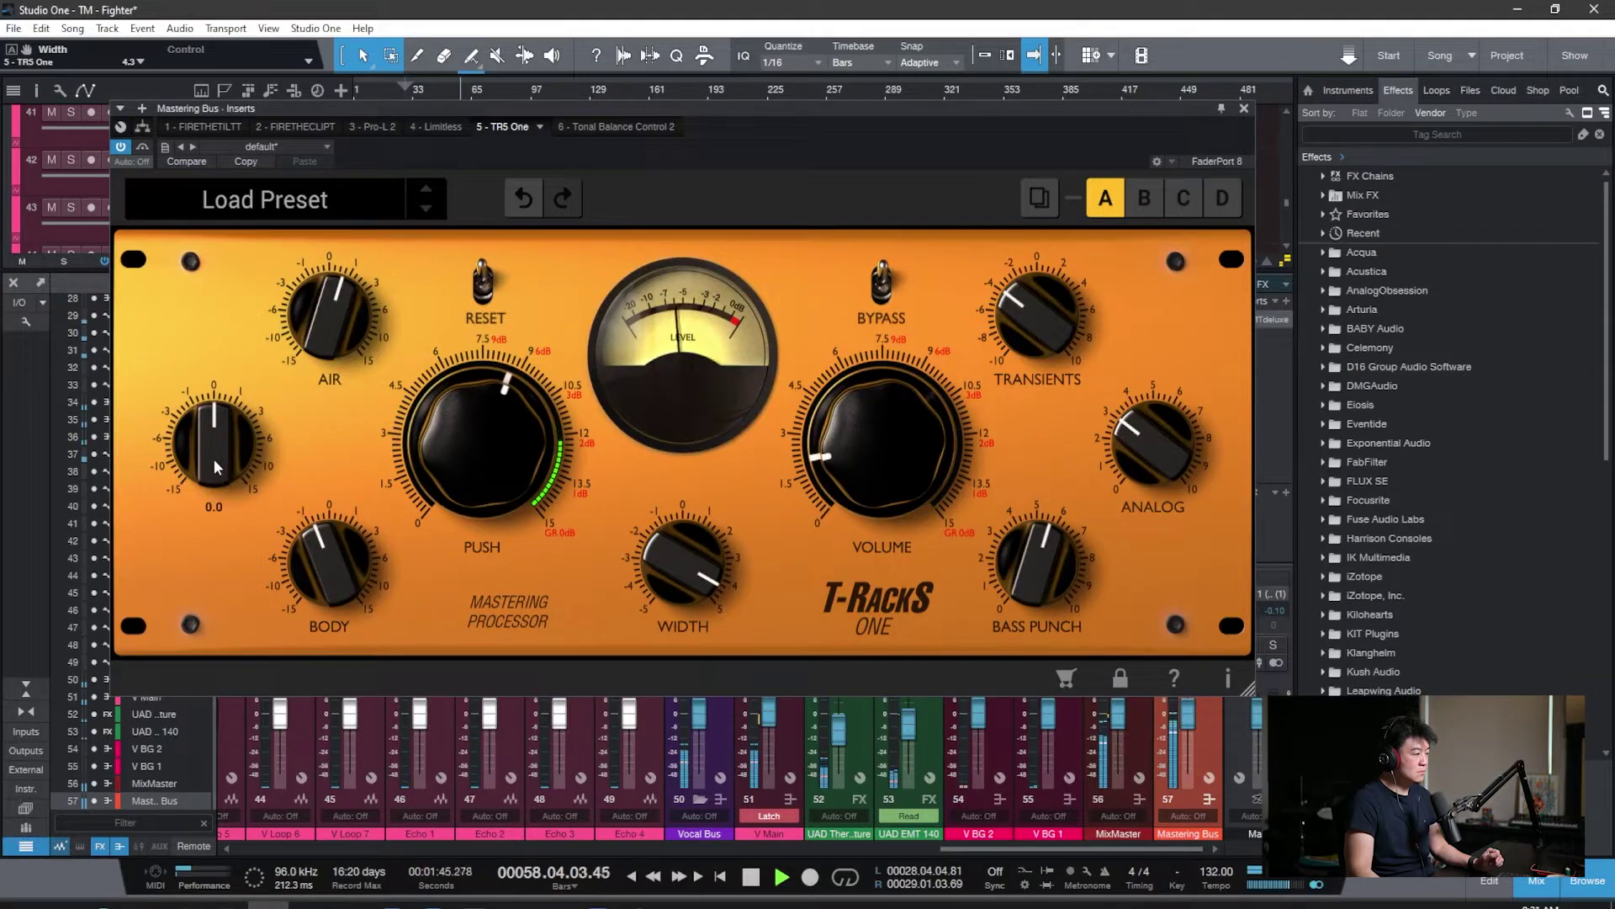
{"action": "left_click_drag", "start_coordinate": [216, 435], "coordinate": [244, 356]}
{"action": "mouse_move", "coordinate": [673, 545]}
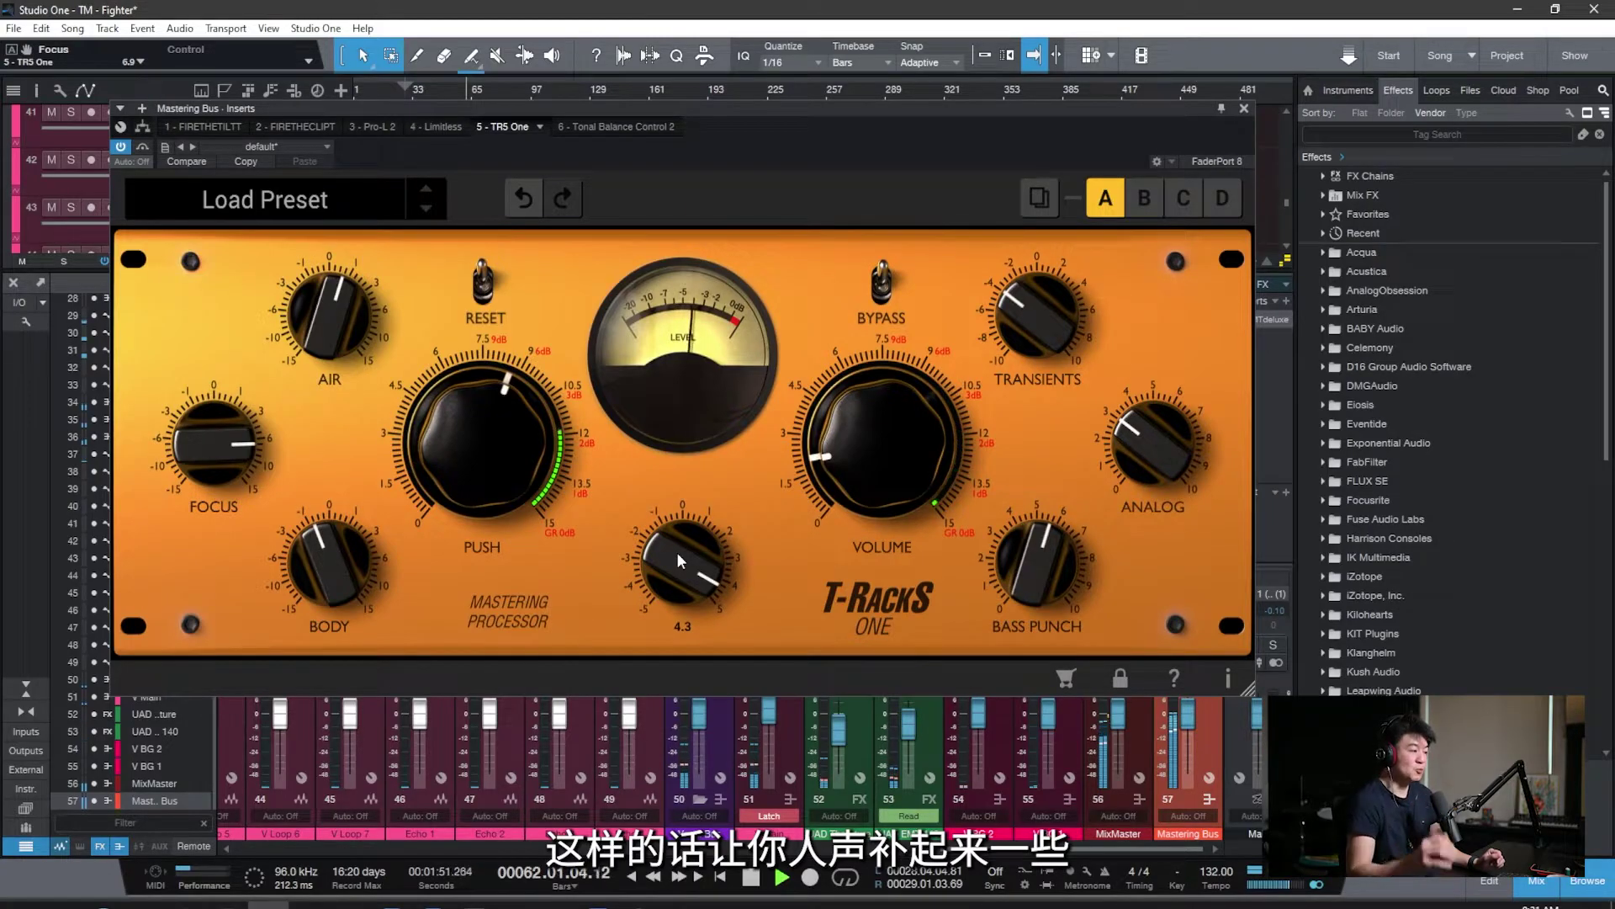
Rebalance the level with Push at 6.6 and Volume at 2.5, and fine-tune Body during playback.
{"action": "left_click_drag", "start_coordinate": [505, 465], "coordinate": [441, 471]}
{"action": "mouse_move", "coordinate": [855, 455]}
{"action": "mouse_move", "coordinate": [335, 313]}
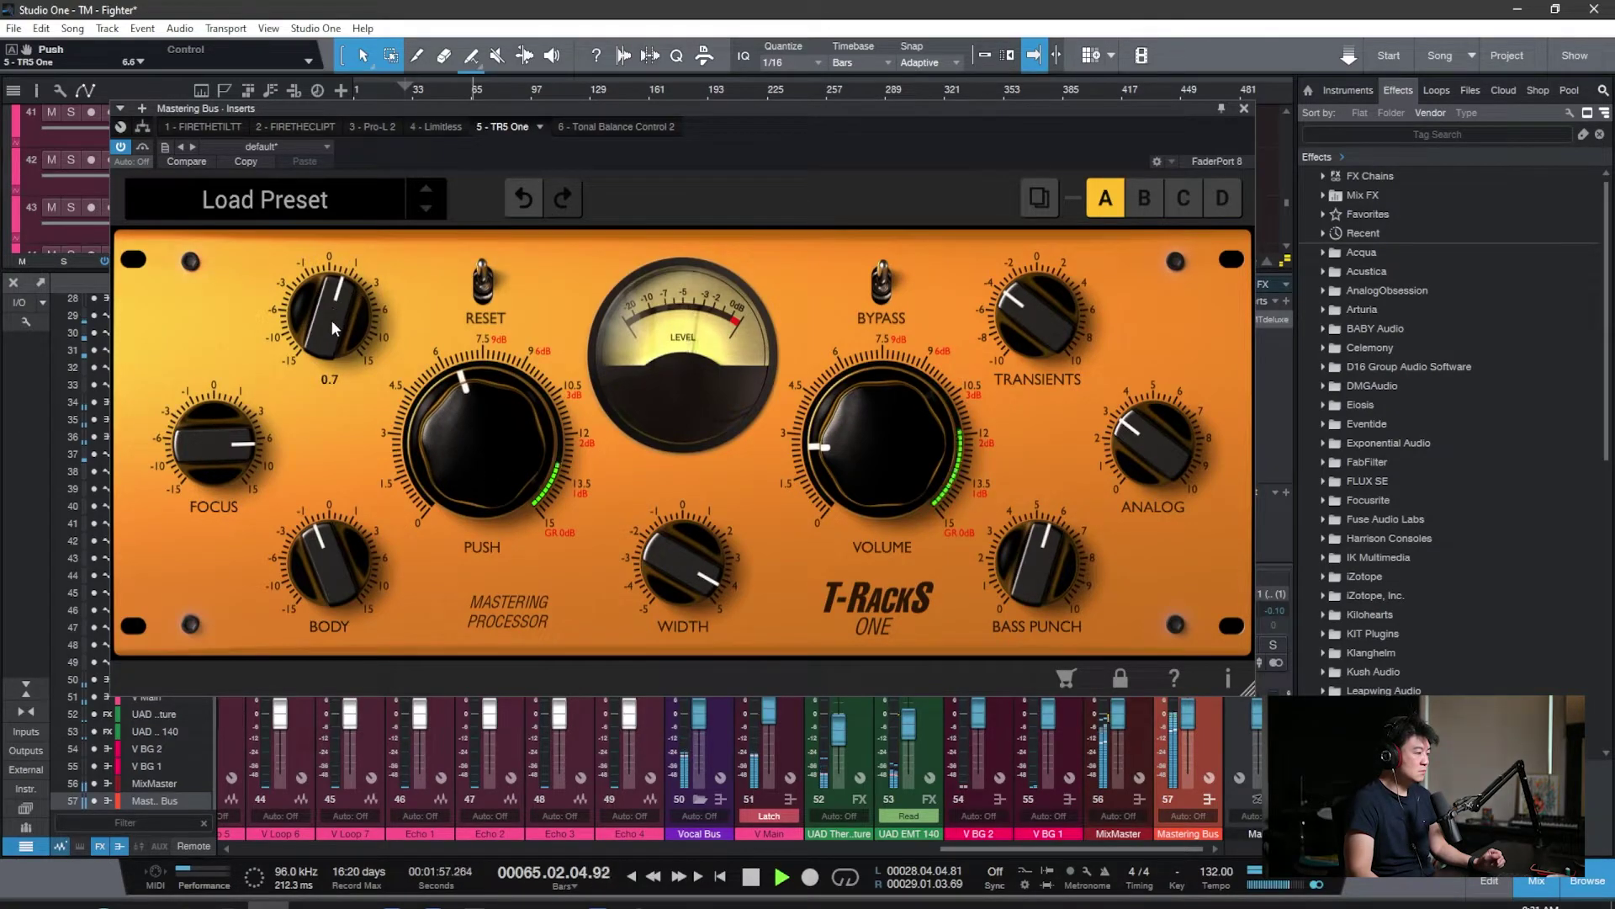
{"action": "left_click_drag", "start_coordinate": [338, 570], "coordinate": [362, 539]}
{"action": "mouse_move", "coordinate": [677, 567]}
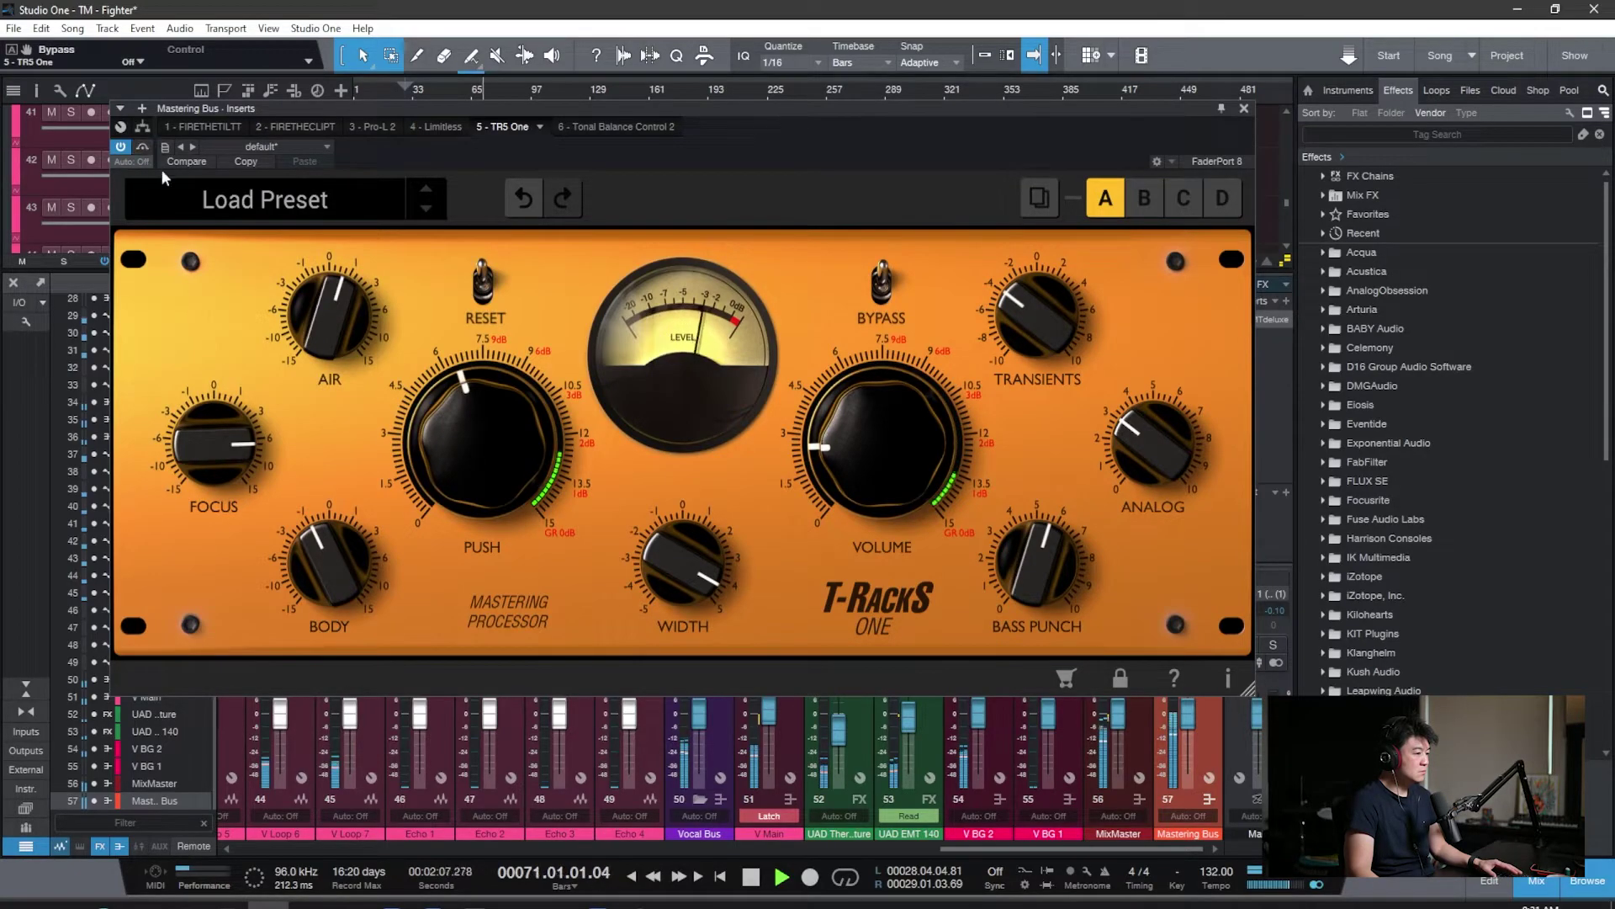
Lower Push to 2.8 and Volume to 1.7, and stop playback.
{"action": "left_click_drag", "start_coordinate": [472, 441], "coordinate": [469, 473]}
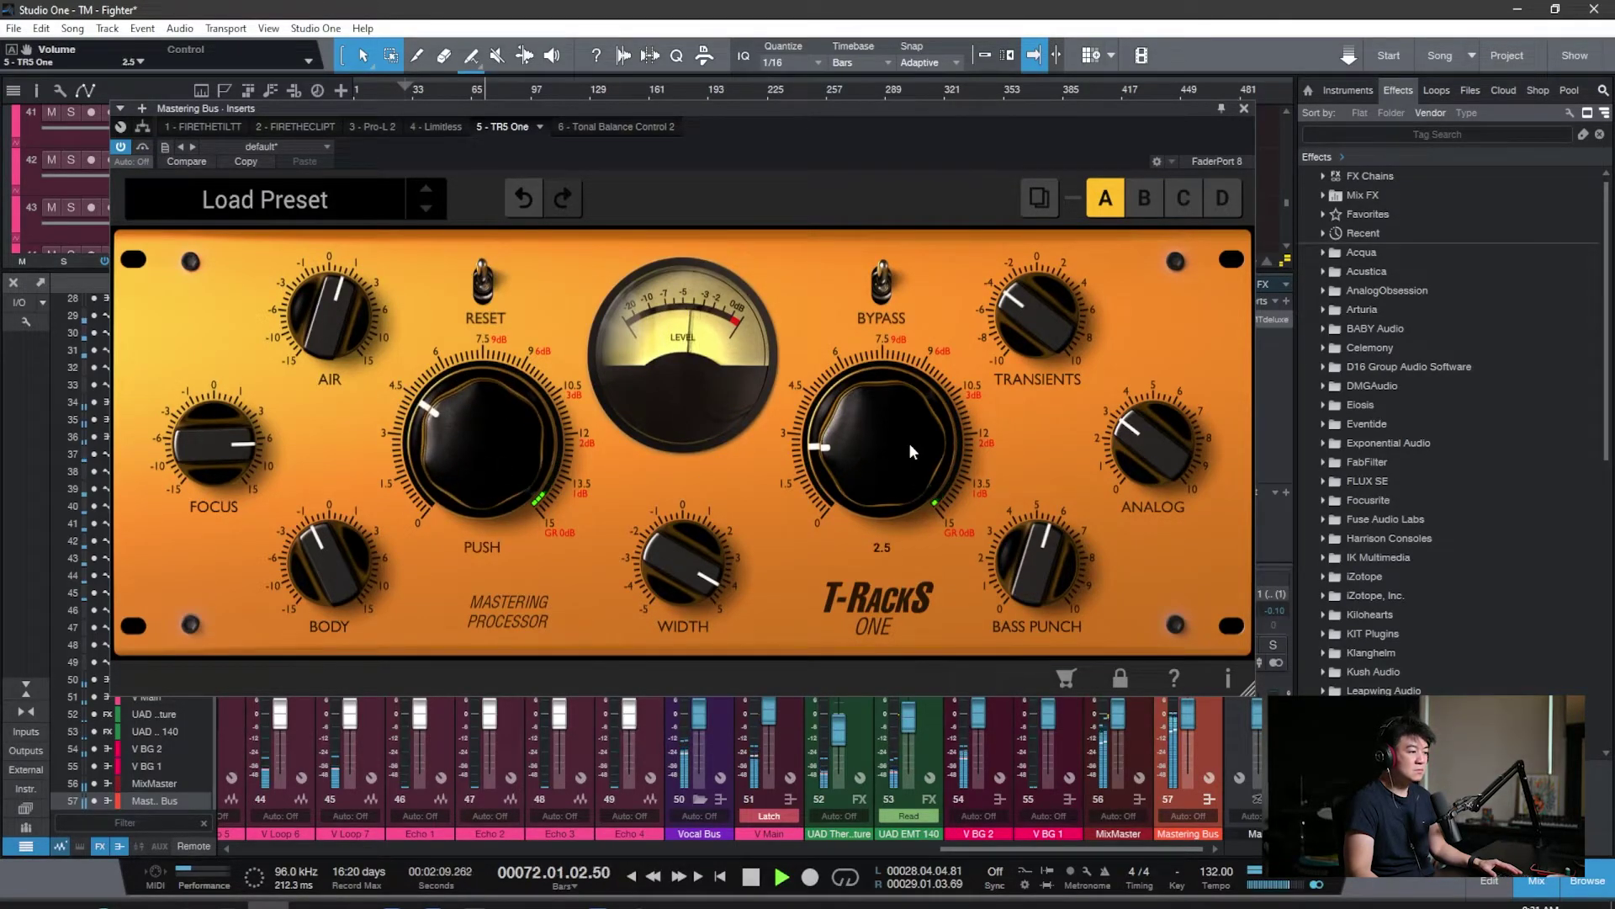
{"action": "left_click_drag", "start_coordinate": [909, 443], "coordinate": [908, 471]}
{"action": "left_click_drag", "start_coordinate": [531, 443], "coordinate": [477, 473]}
{"action": "key", "text": "space"}
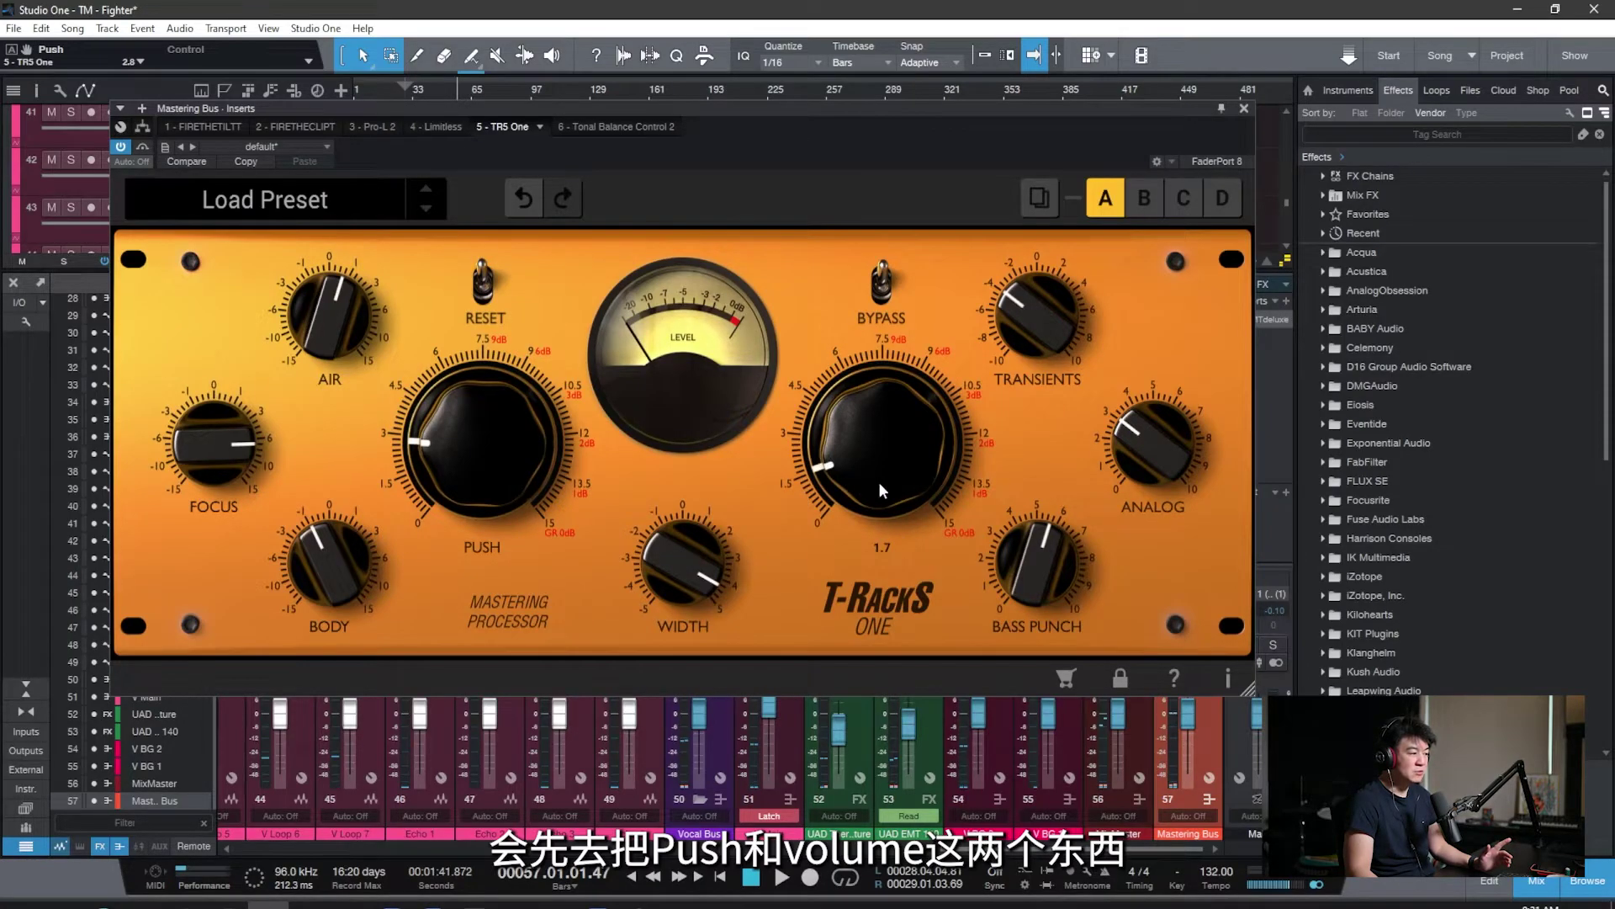
{"action": "mouse_move", "coordinate": [332, 310]}
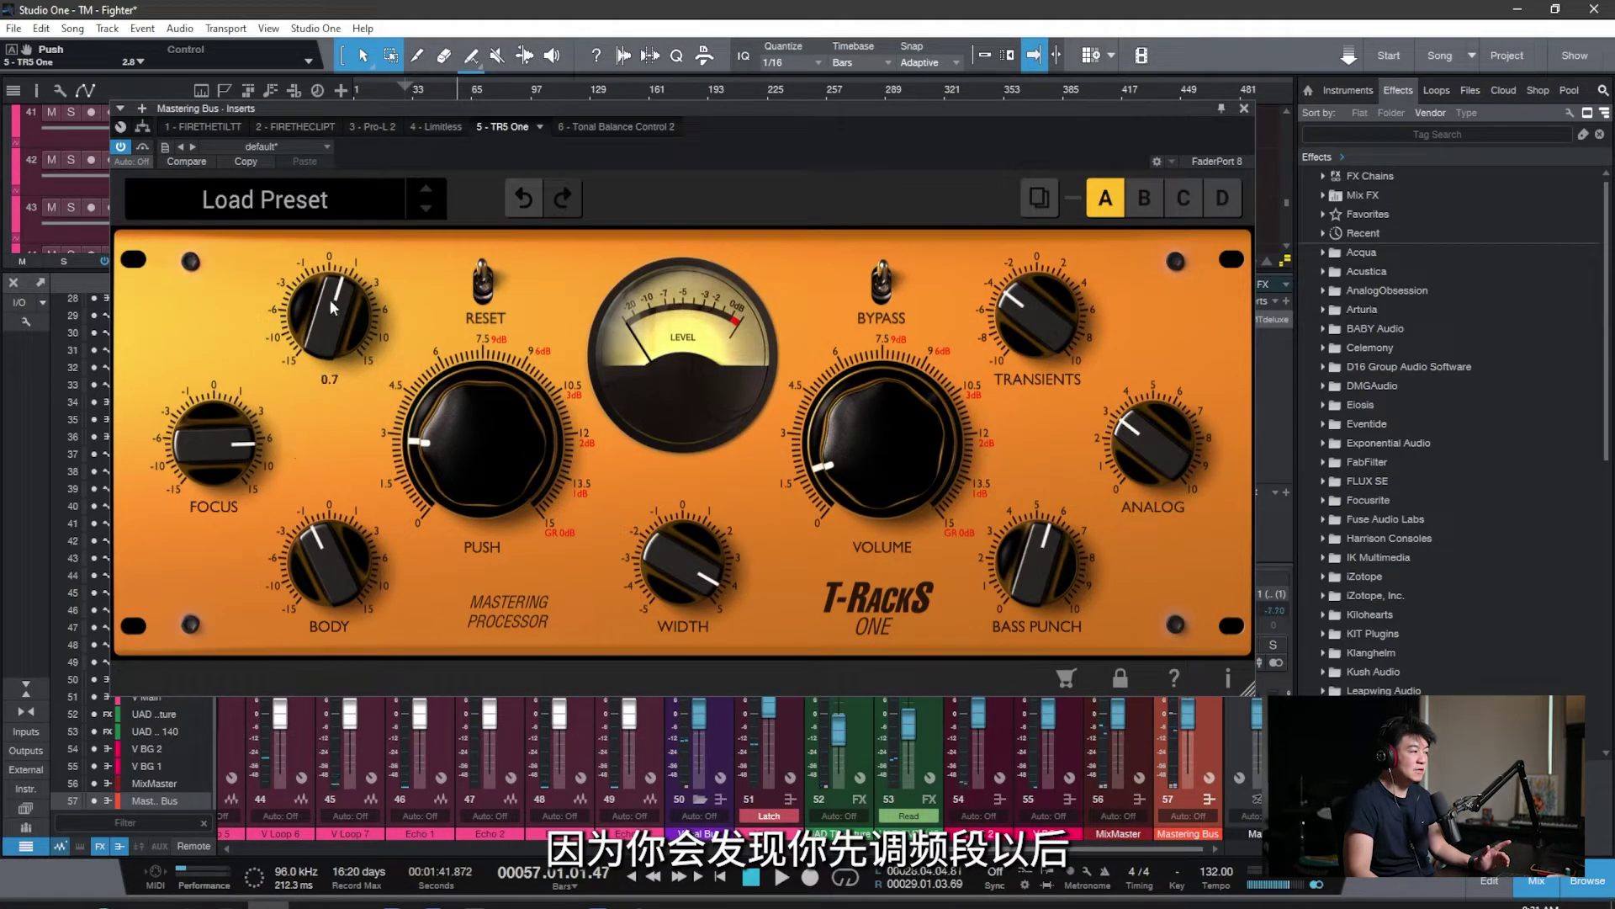